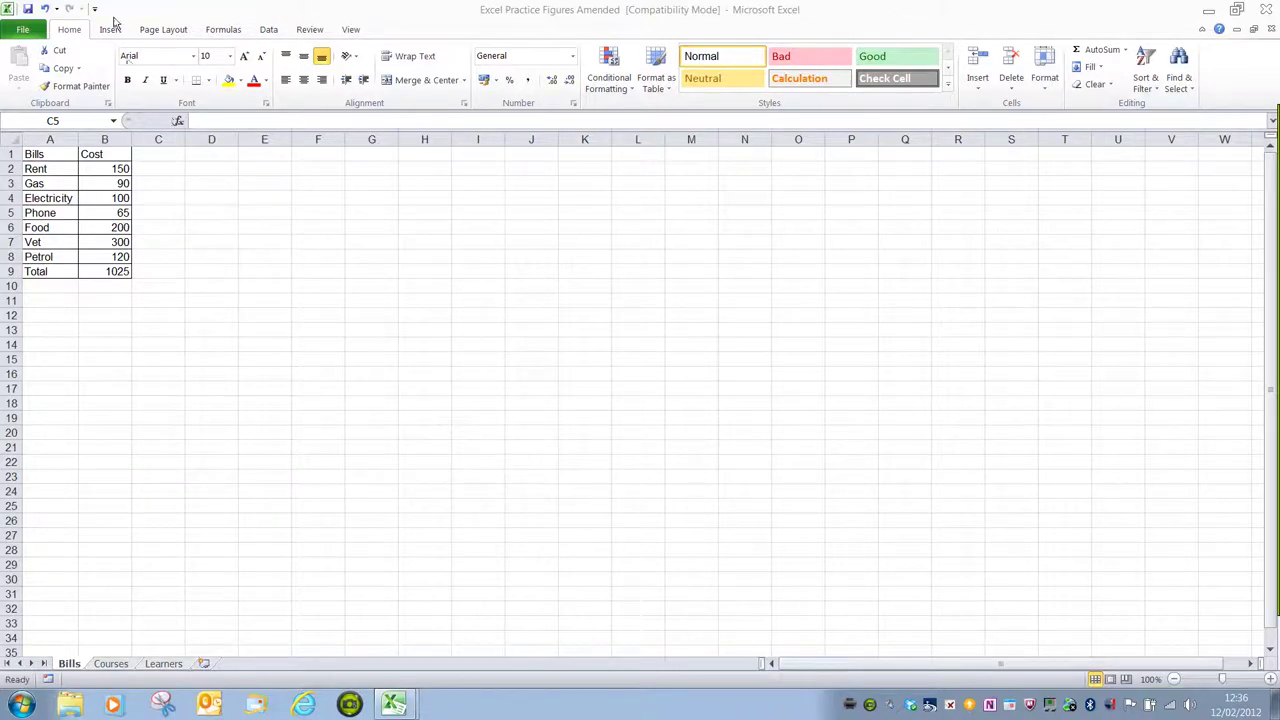
Step: Show the available Column chart types from the Insert ribbon for the Bills sheet
click(125, 45)
click(110, 29)
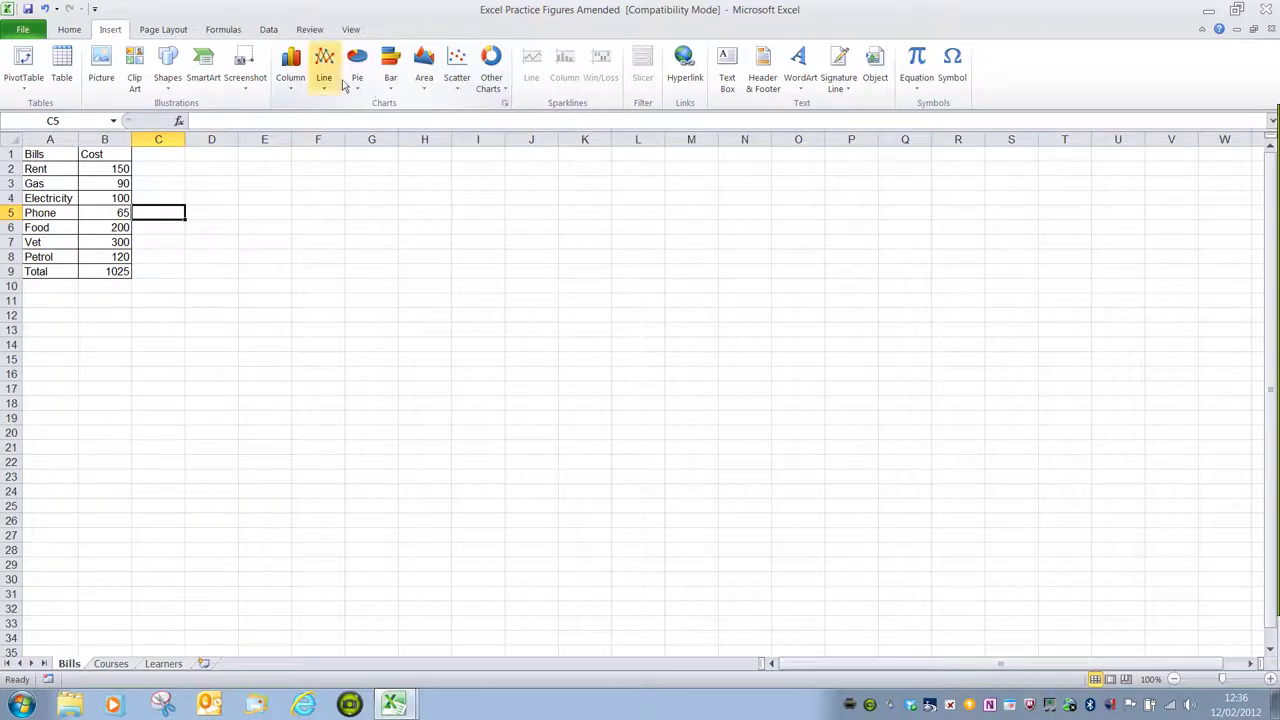
click(292, 80)
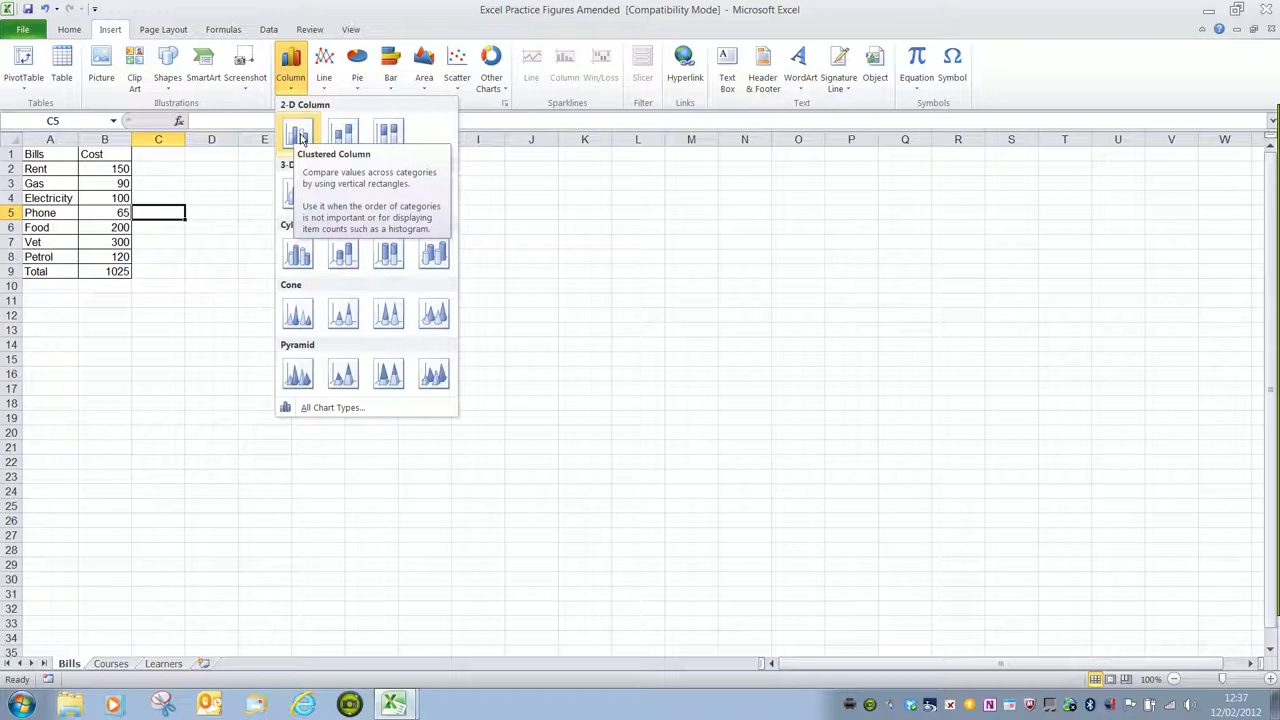
click(330, 70)
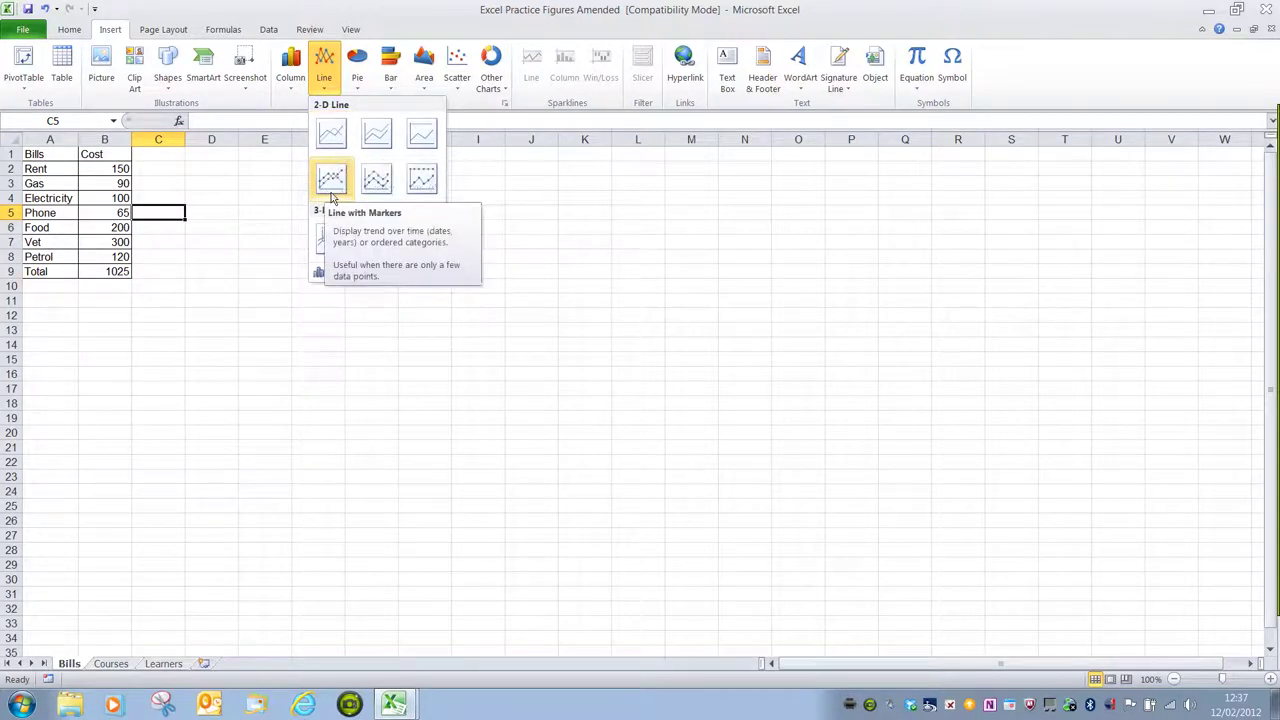
click(367, 78)
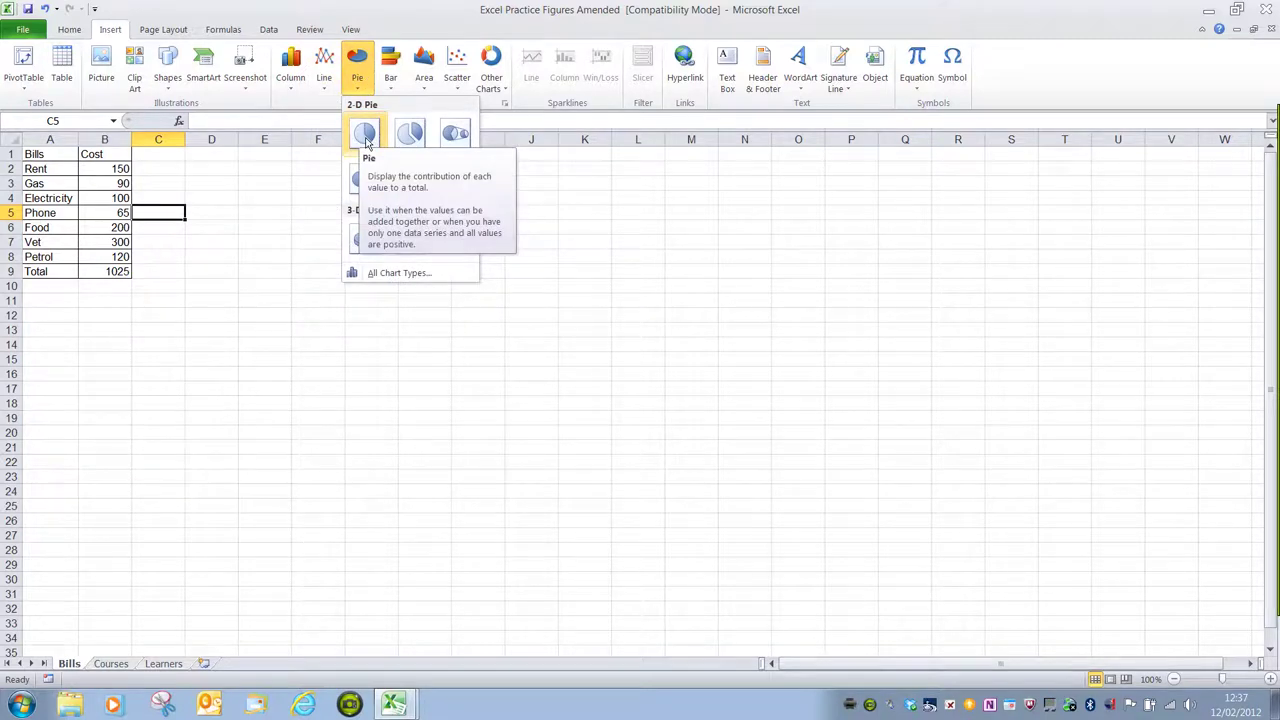
click(284, 115)
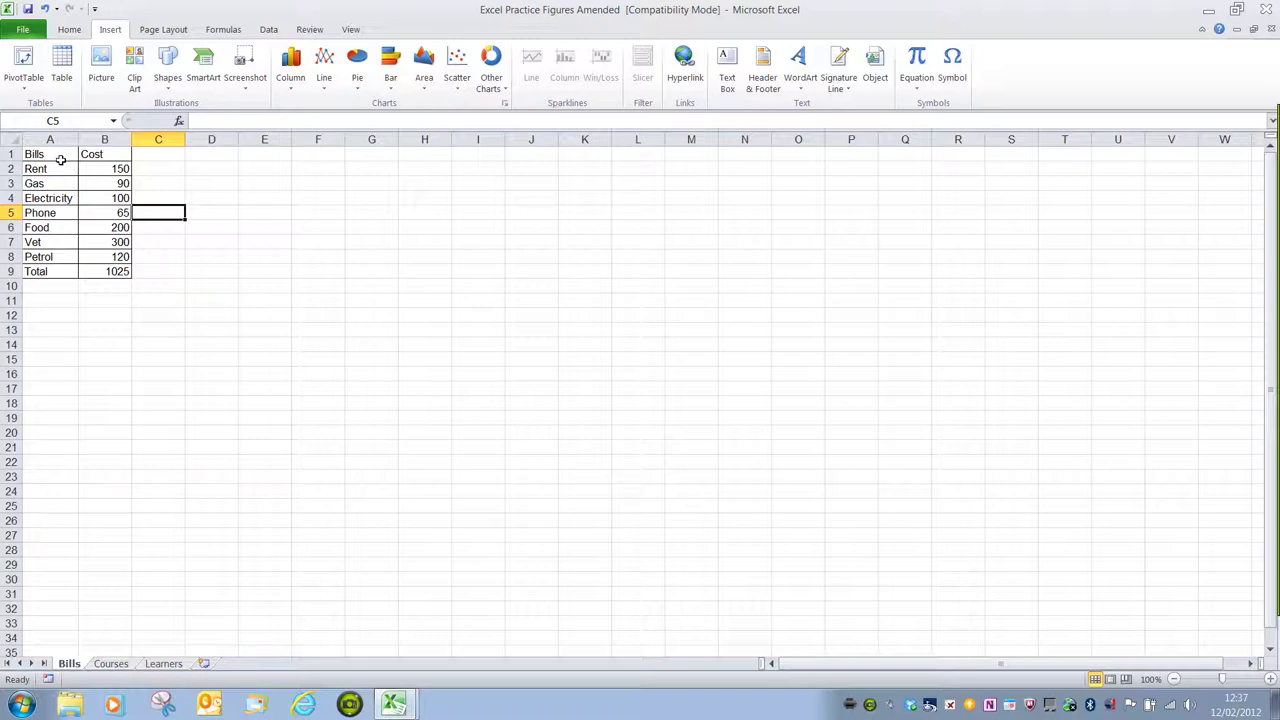
drag(60, 160, 105, 264)
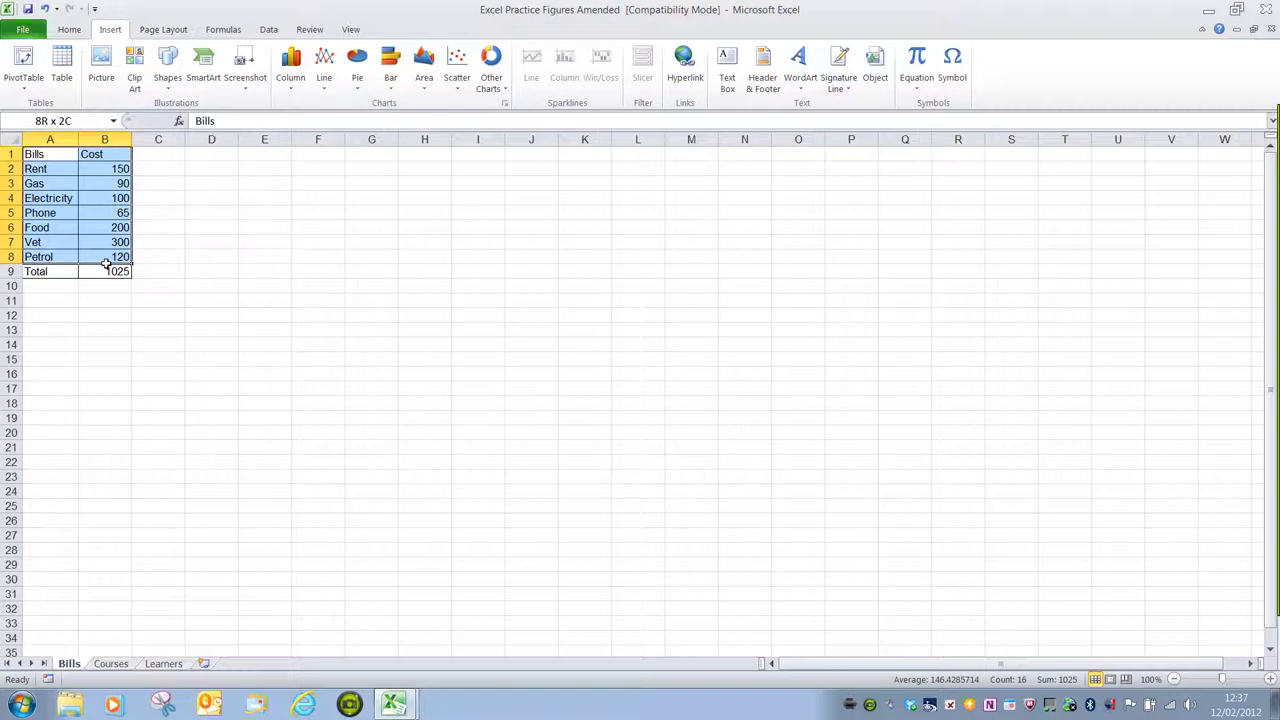
drag(105, 264, 105, 264)
click(184, 262)
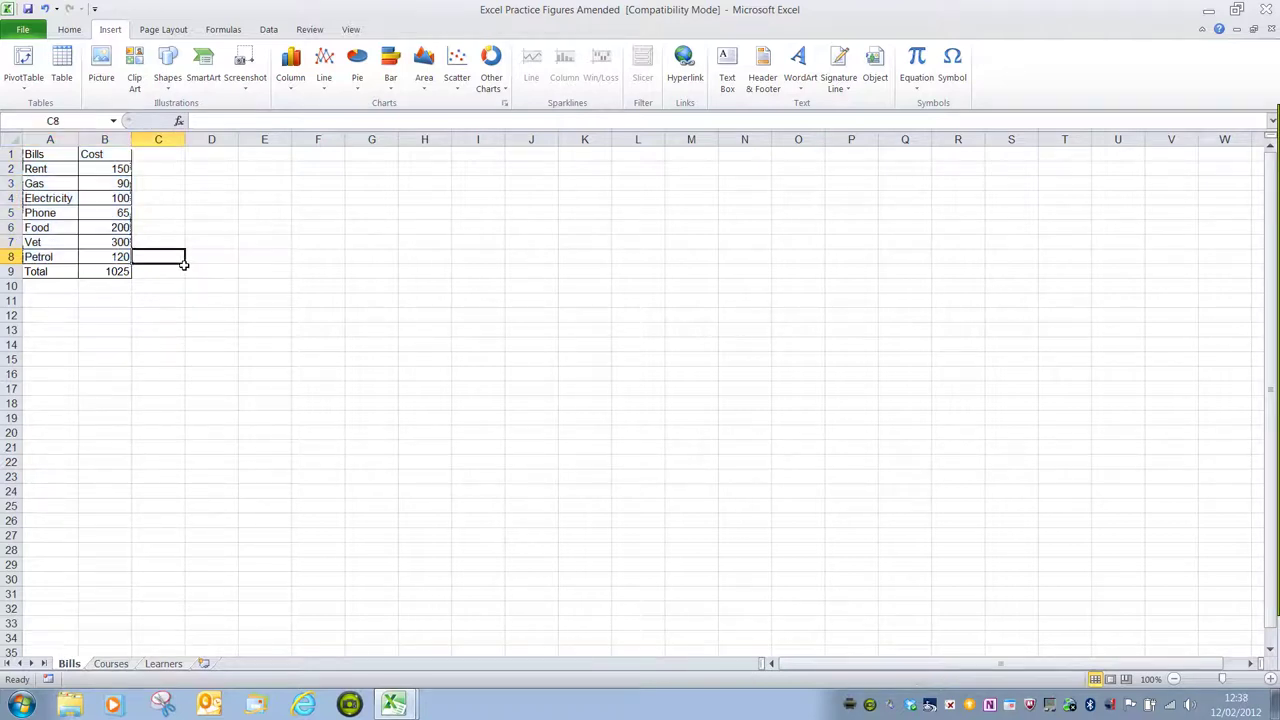
click(54, 157)
double_click(57, 161)
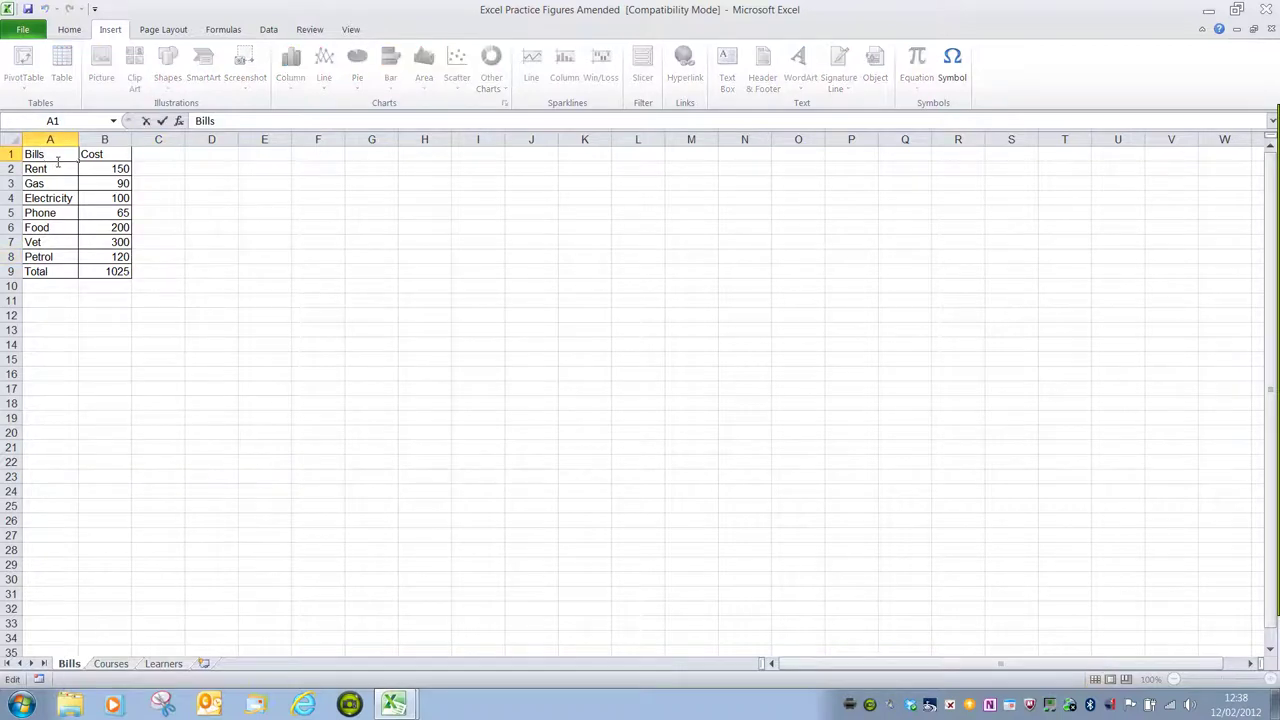
click(57, 168)
drag(57, 163, 105, 170)
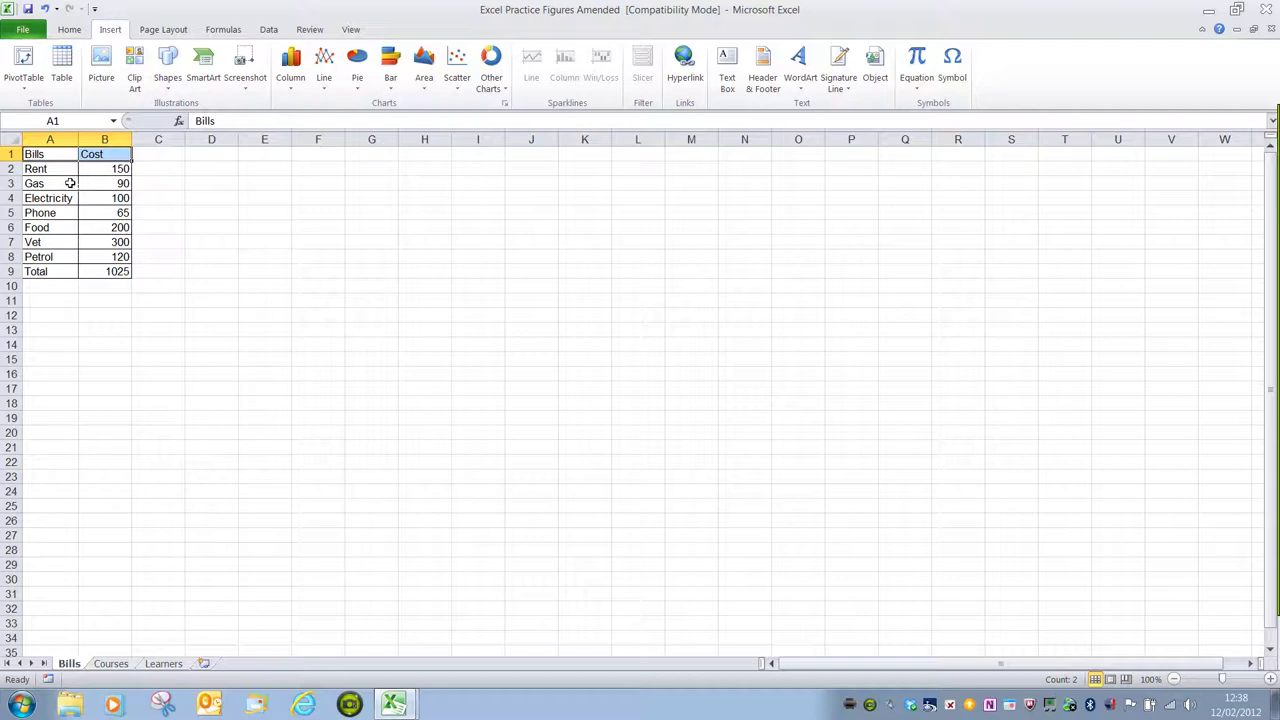
drag(50, 188, 108, 199)
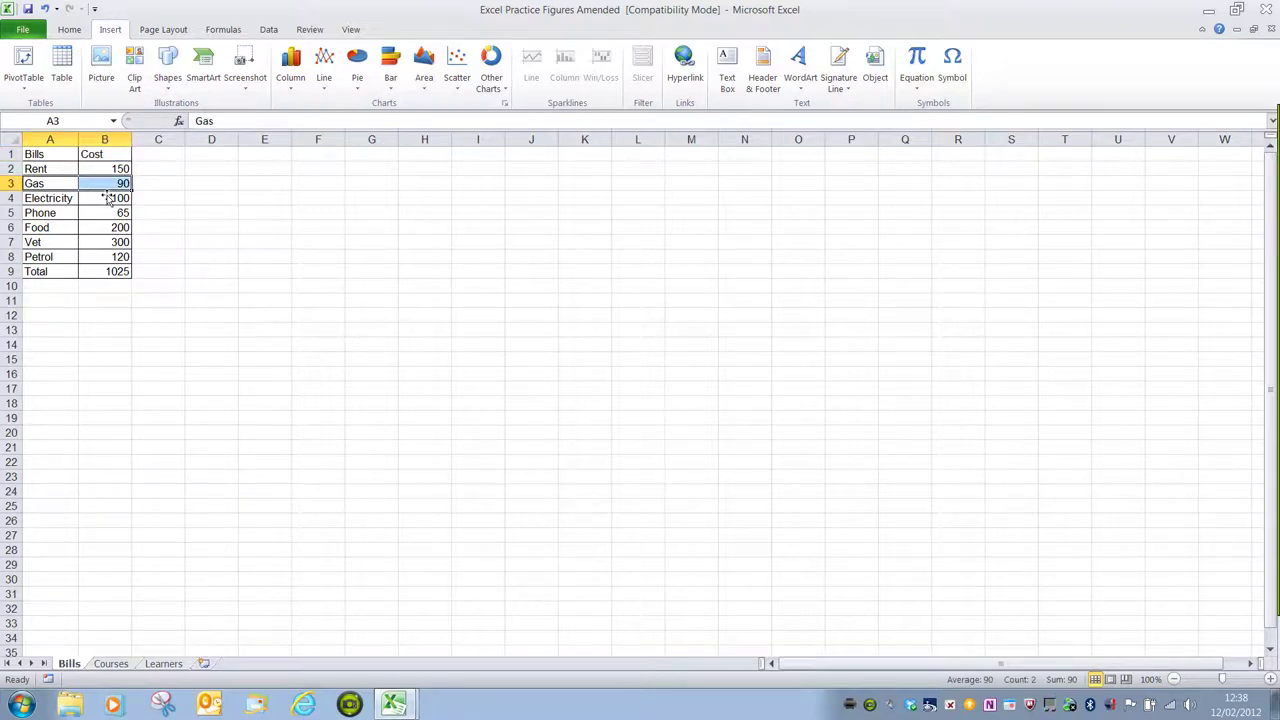
click(57, 160)
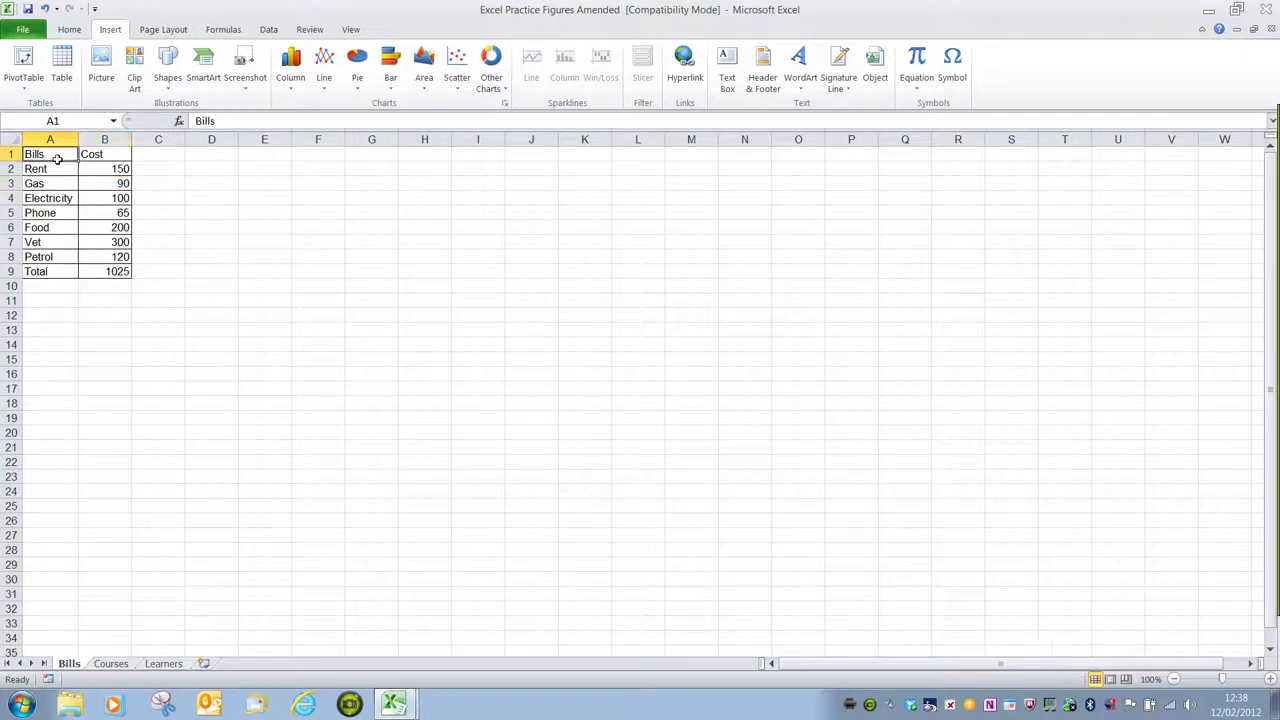
drag(57, 160, 101, 160)
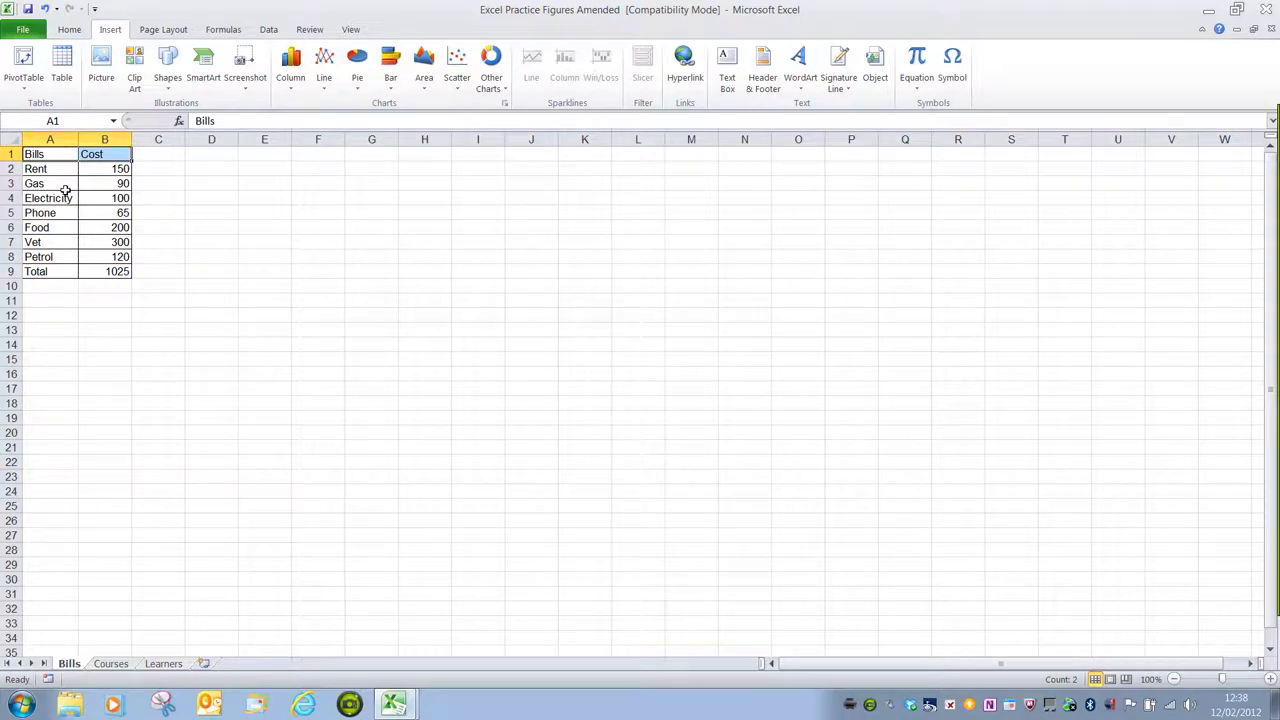
drag(65, 191, 97, 190)
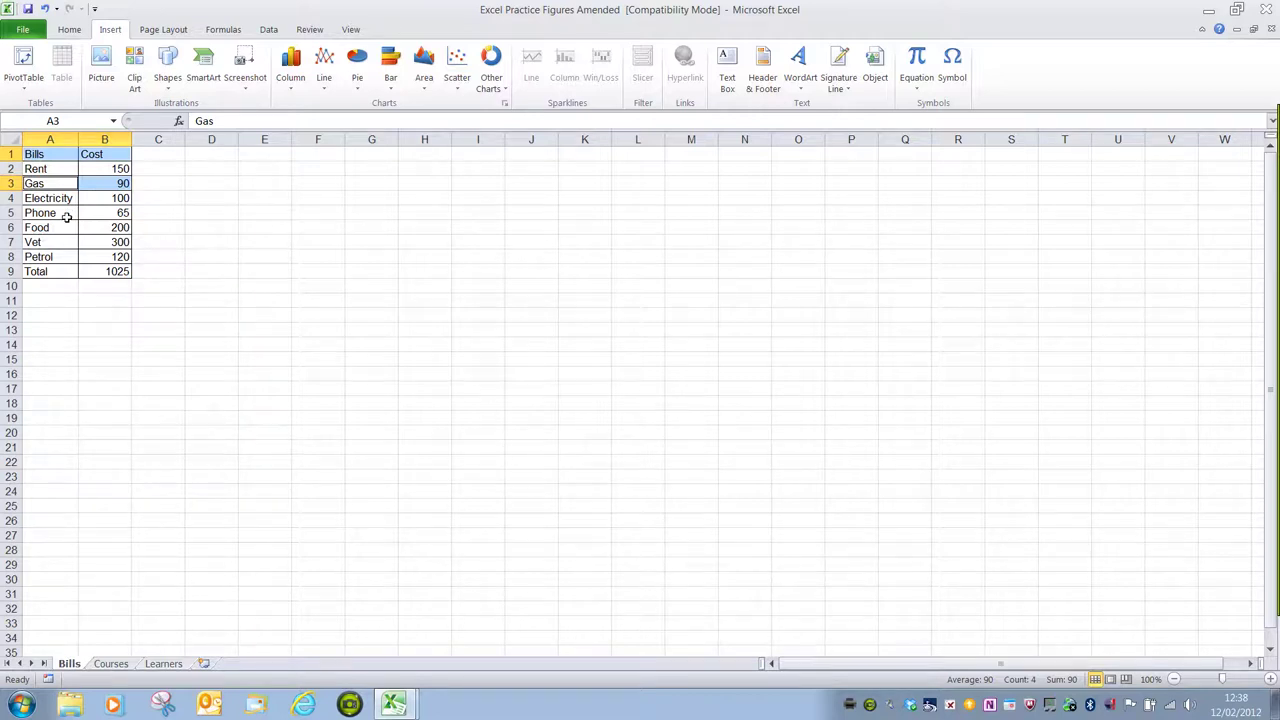
drag(66, 217, 110, 218)
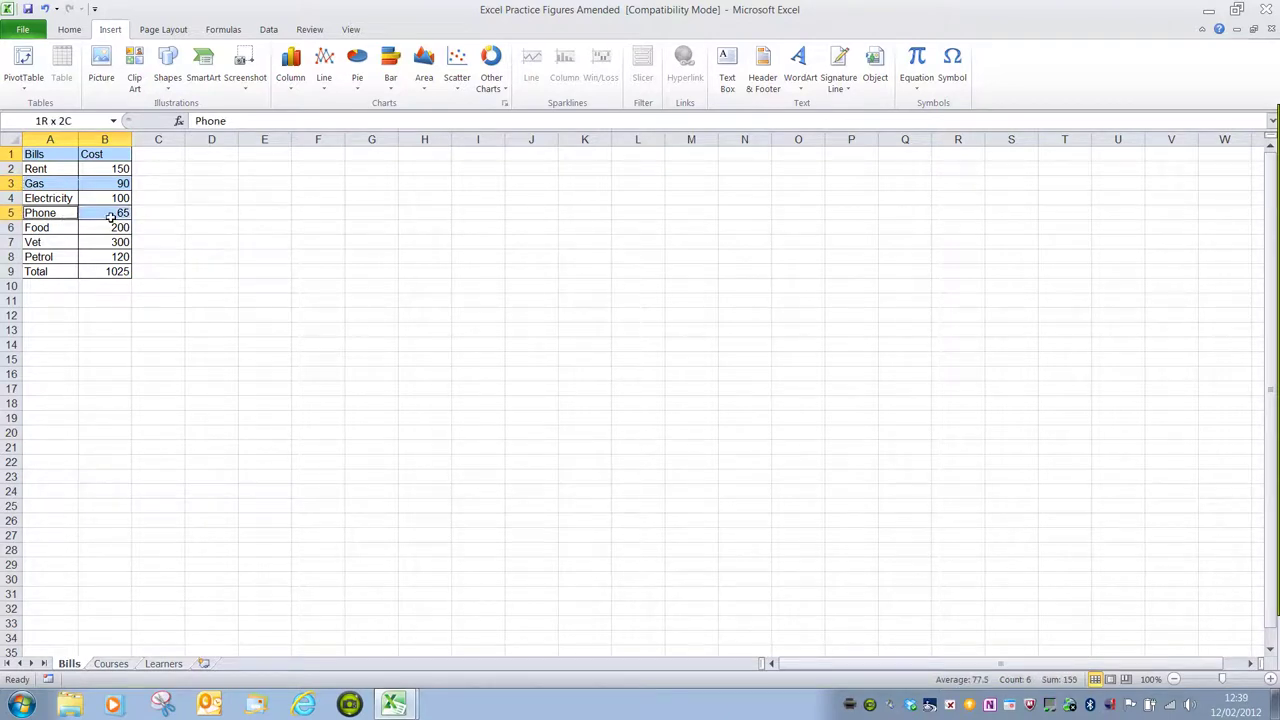
drag(110, 218, 110, 218)
ctrl+click(61, 246)
drag(61, 246, 107, 249)
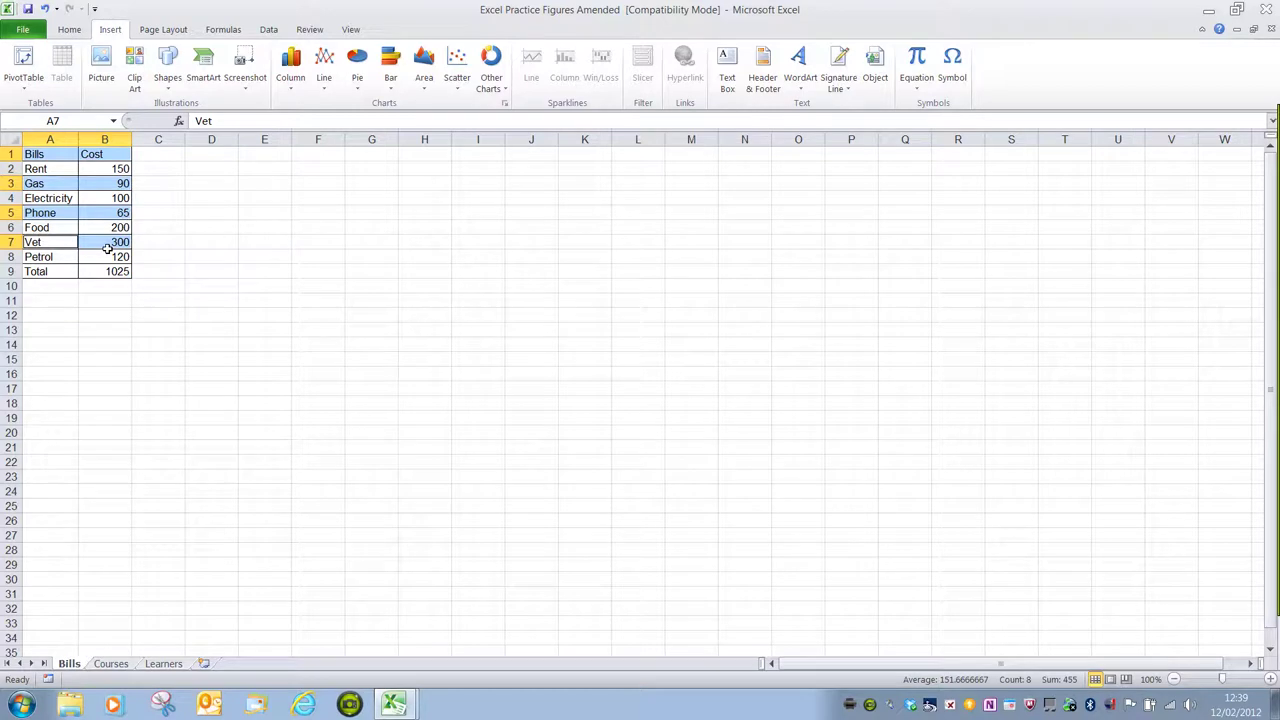
click(158, 245)
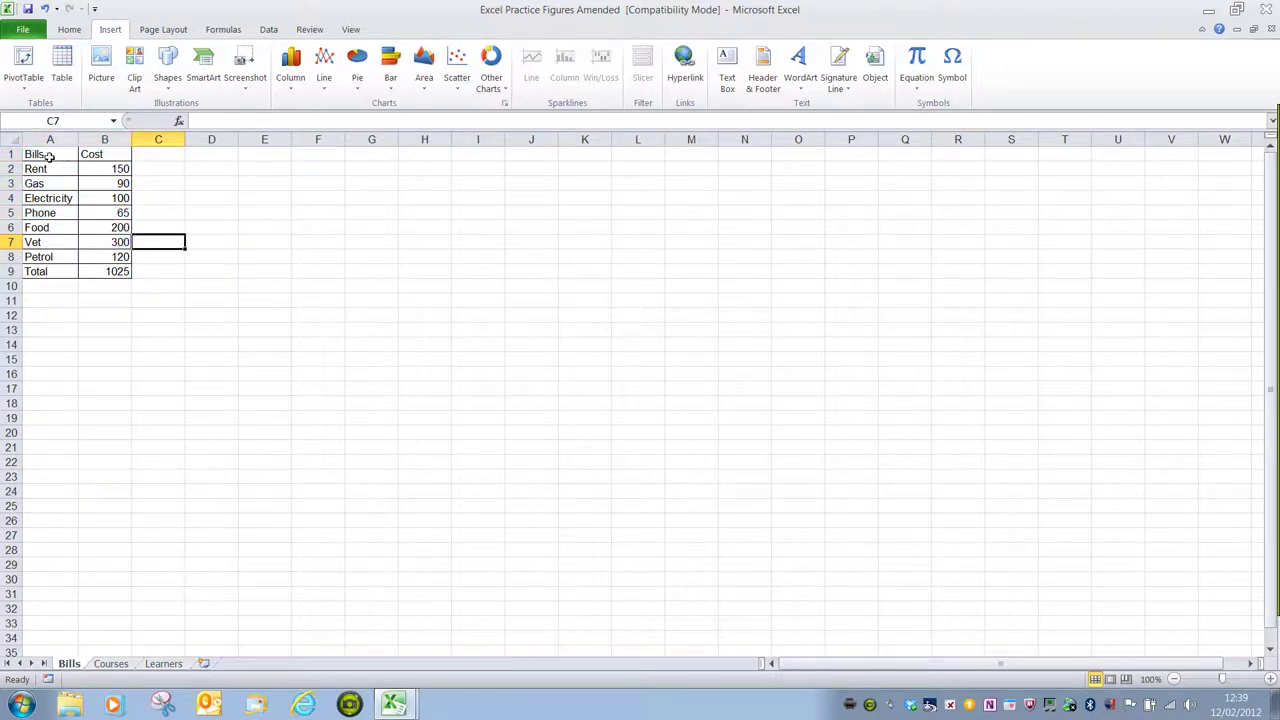
Step: Select A1:B8 and insert a 2-D Clustered Column chart of the seven bill costs
drag(51, 160, 106, 257)
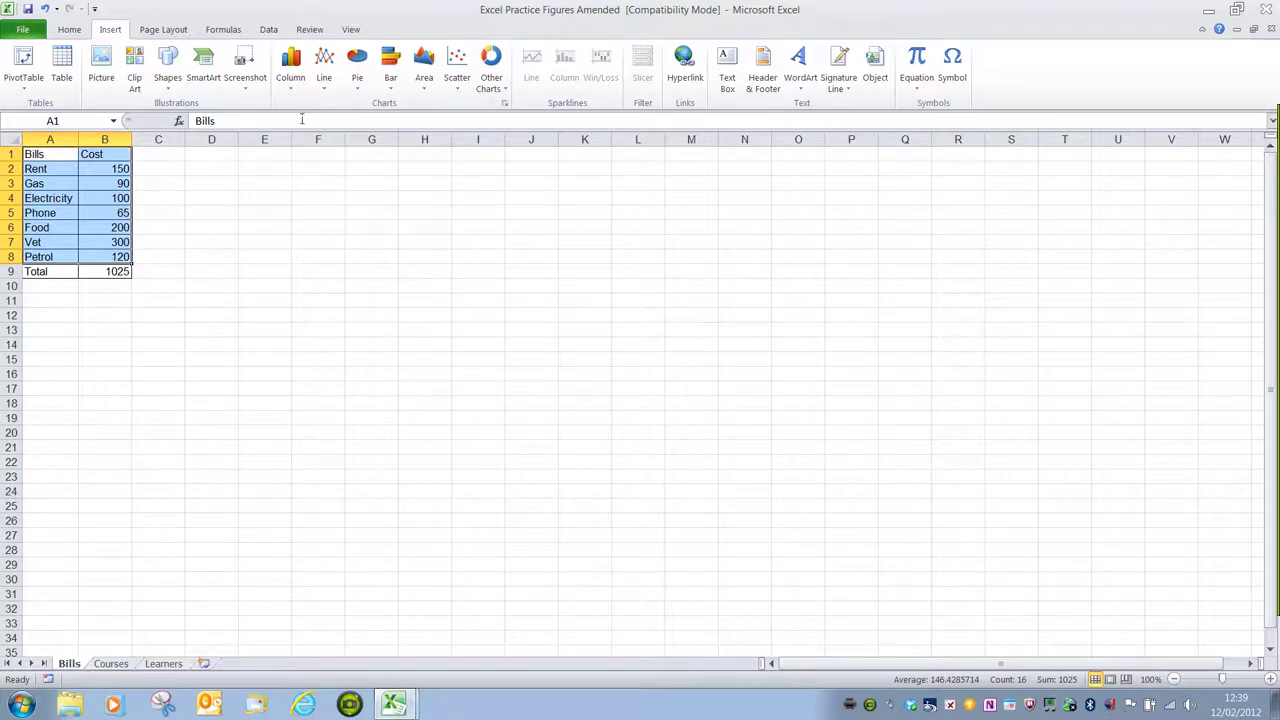
click(292, 78)
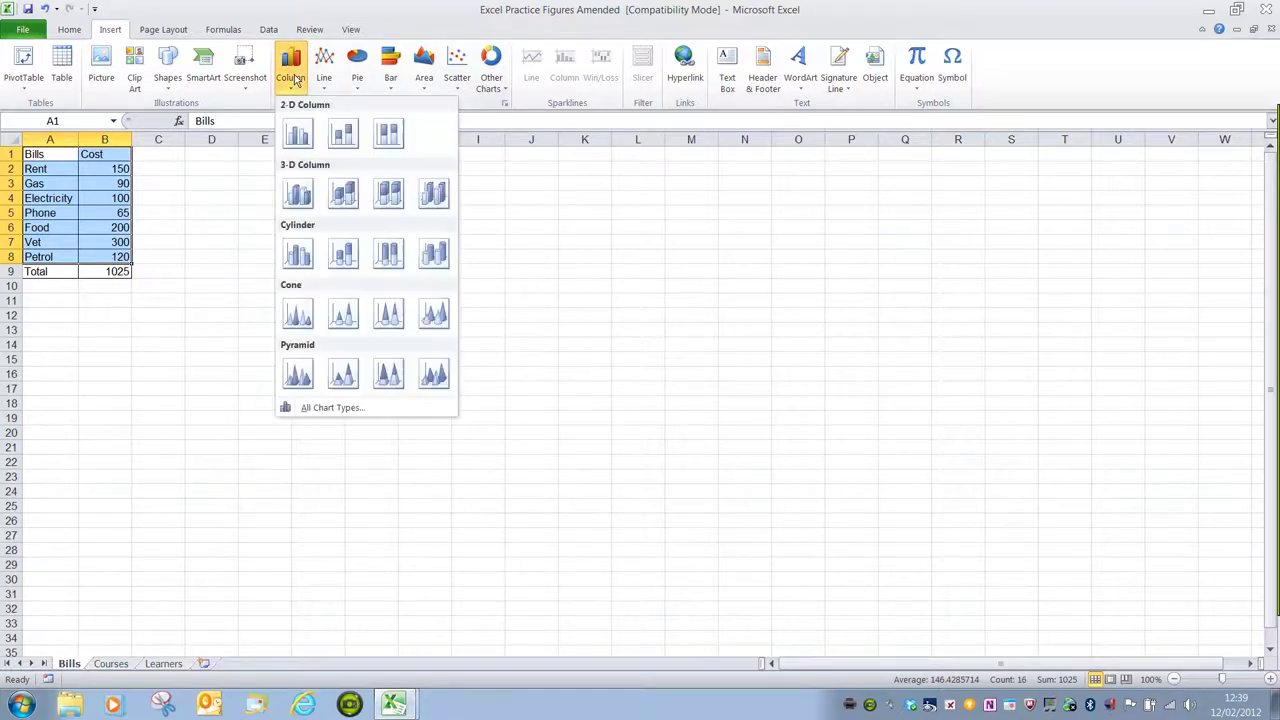
click(299, 136)
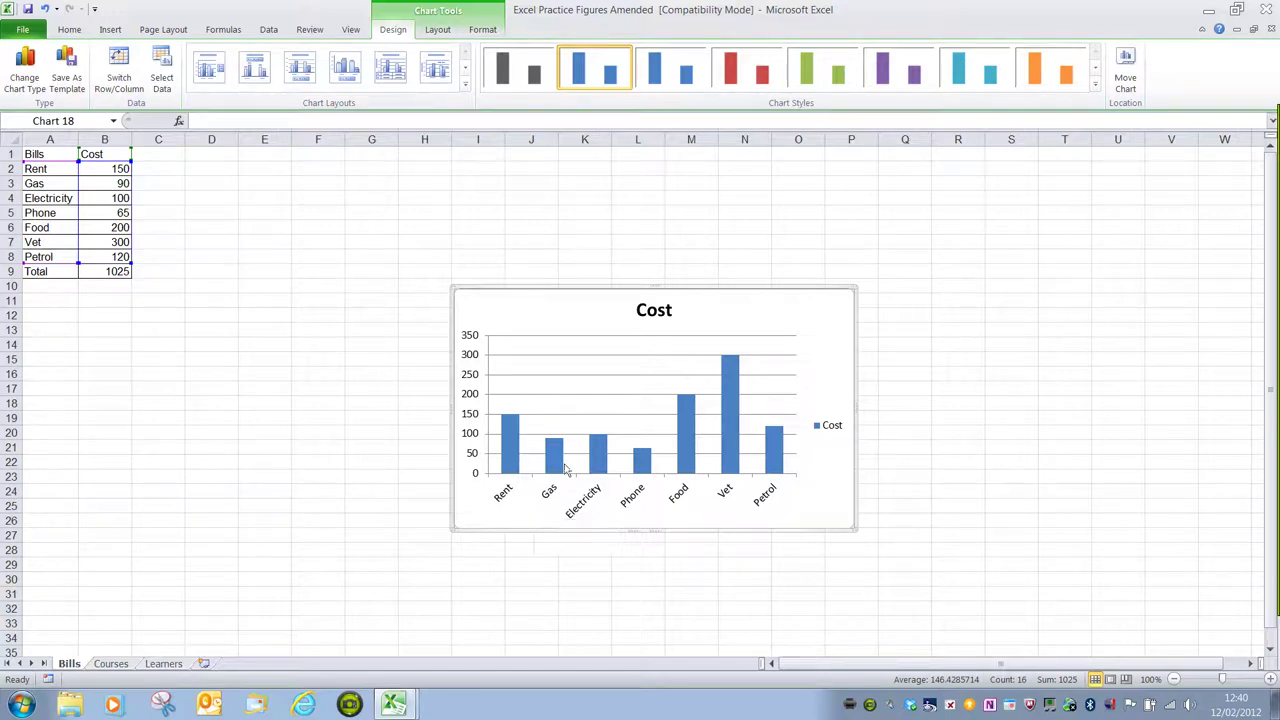
Step: Browse the chart's Layout, Format and Design tool tabs
mouse_move(563, 469)
mouse_move(740, 375)
click(437, 33)
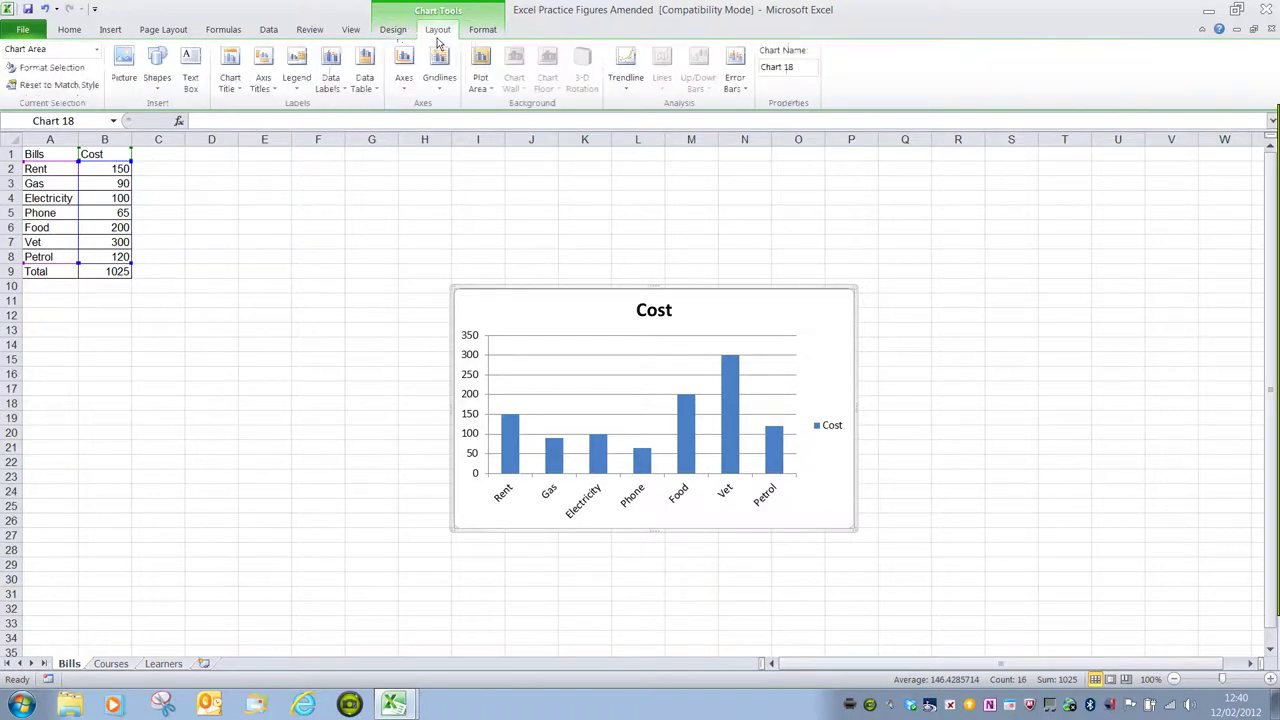
click(483, 33)
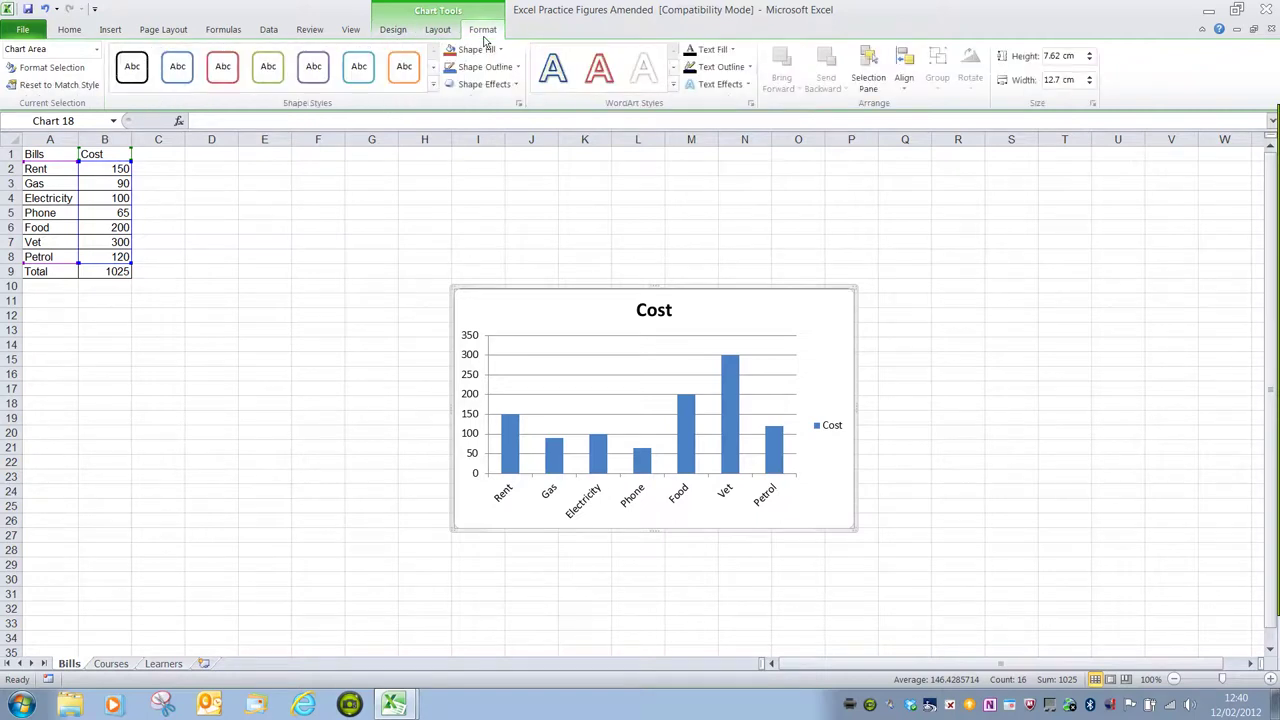
click(395, 31)
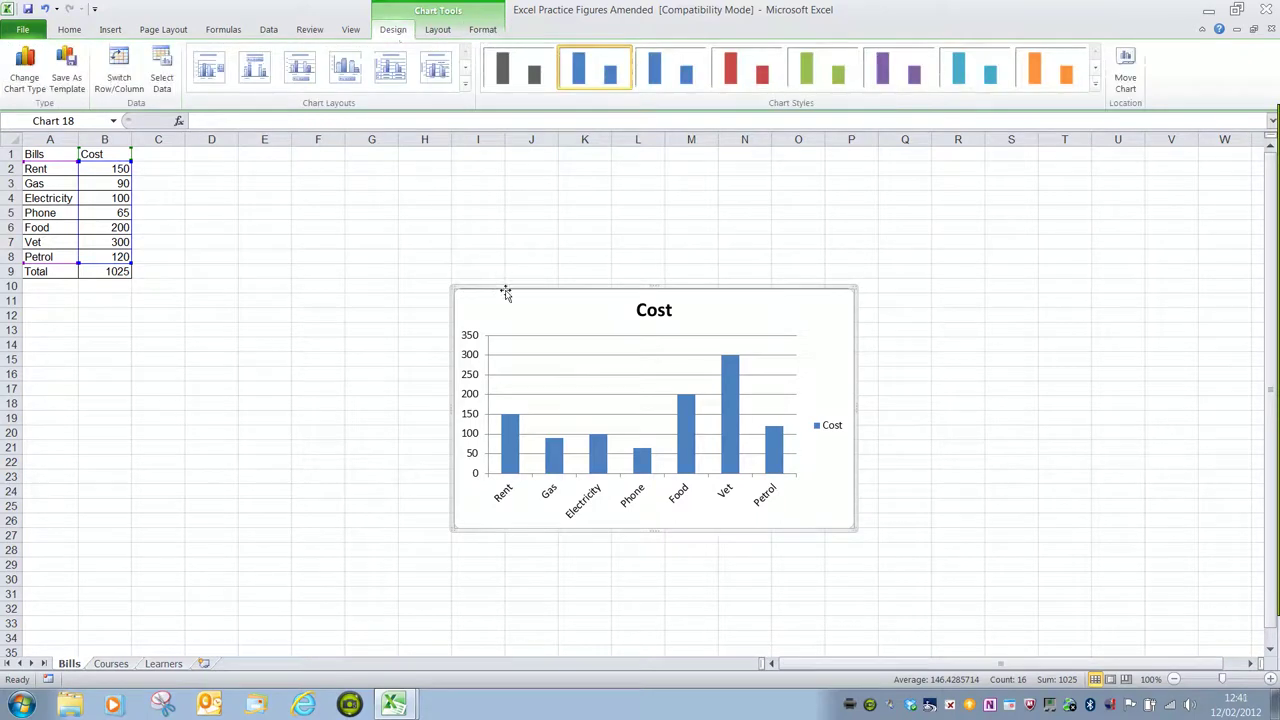
Step: Select the Cost column chart and delete it
click(368, 362)
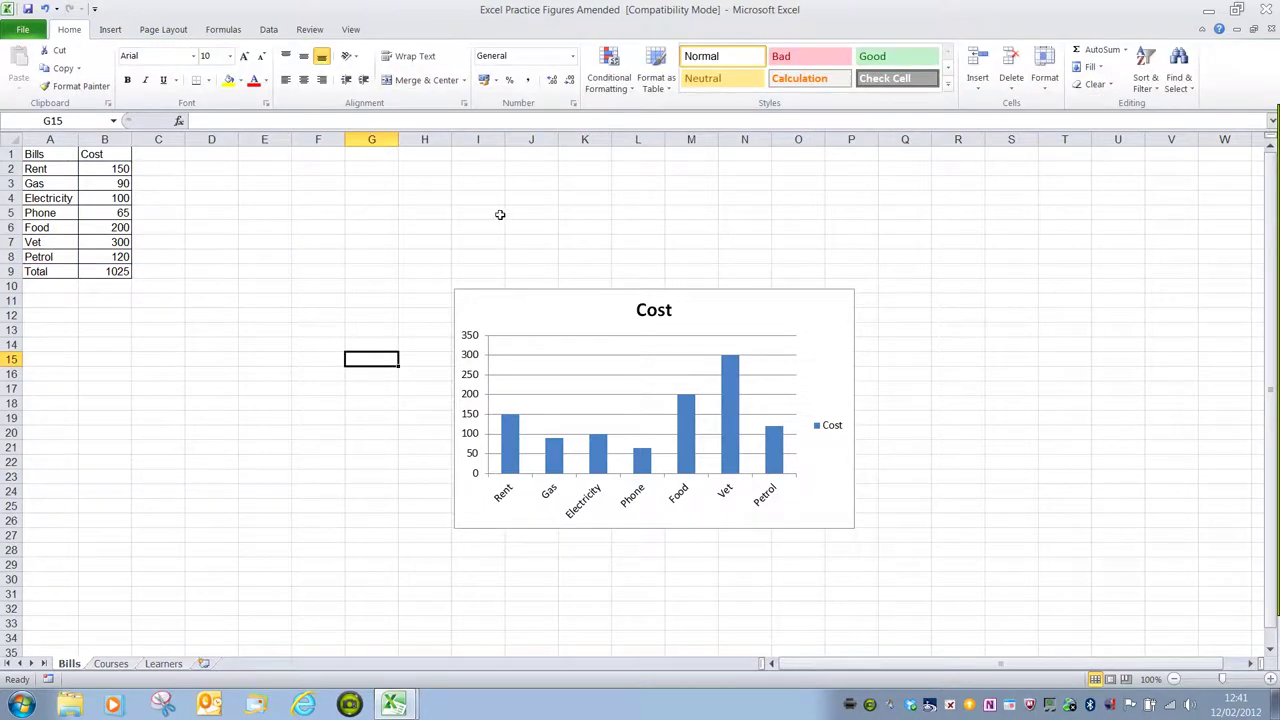
click(529, 320)
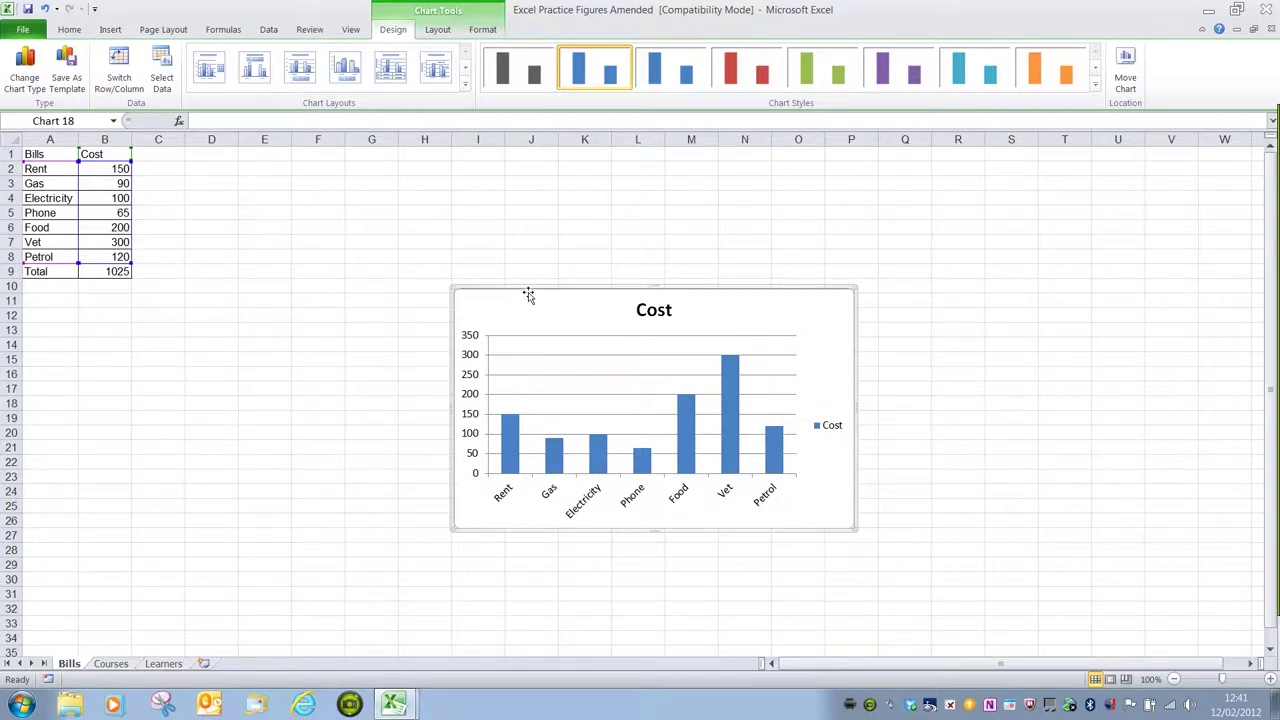
key(Delete)
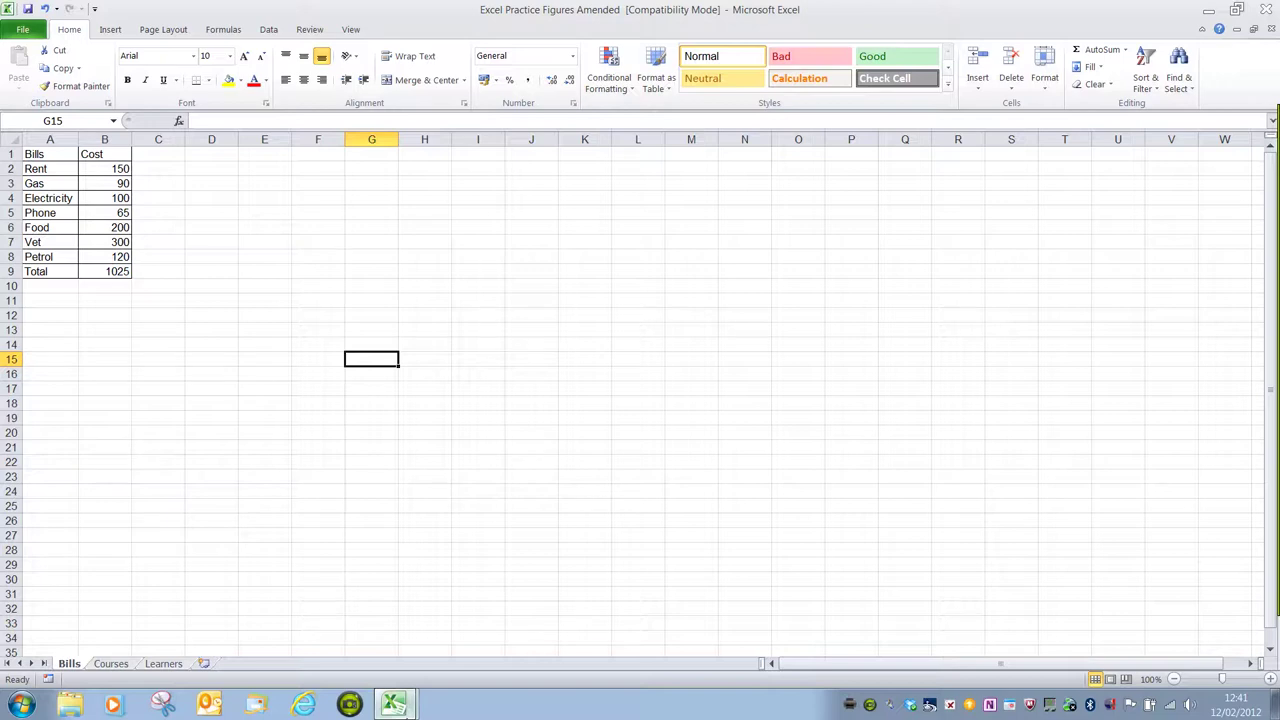
Step: In the Graph_practice workbook, select Jan–June headings B2:G2 plus the Word and Internet rows
mouse_move(393, 704)
click(330, 671)
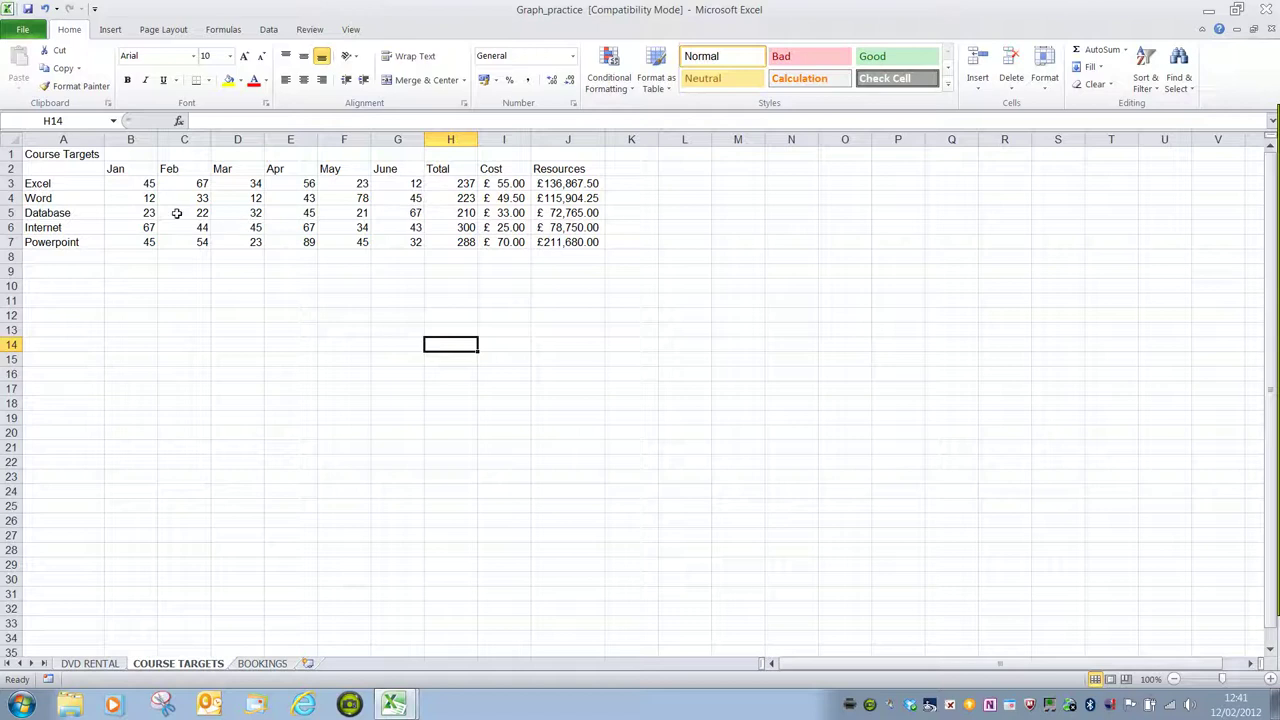
drag(130, 175, 395, 175)
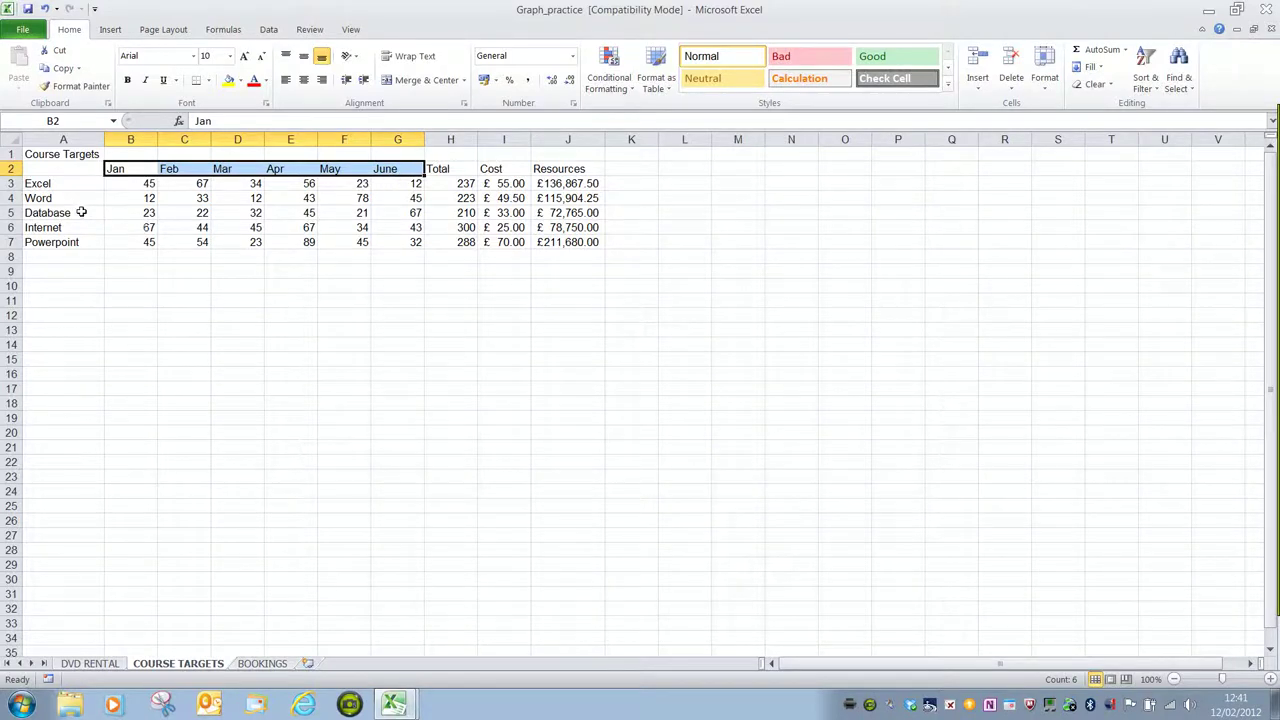
drag(76, 201, 398, 207)
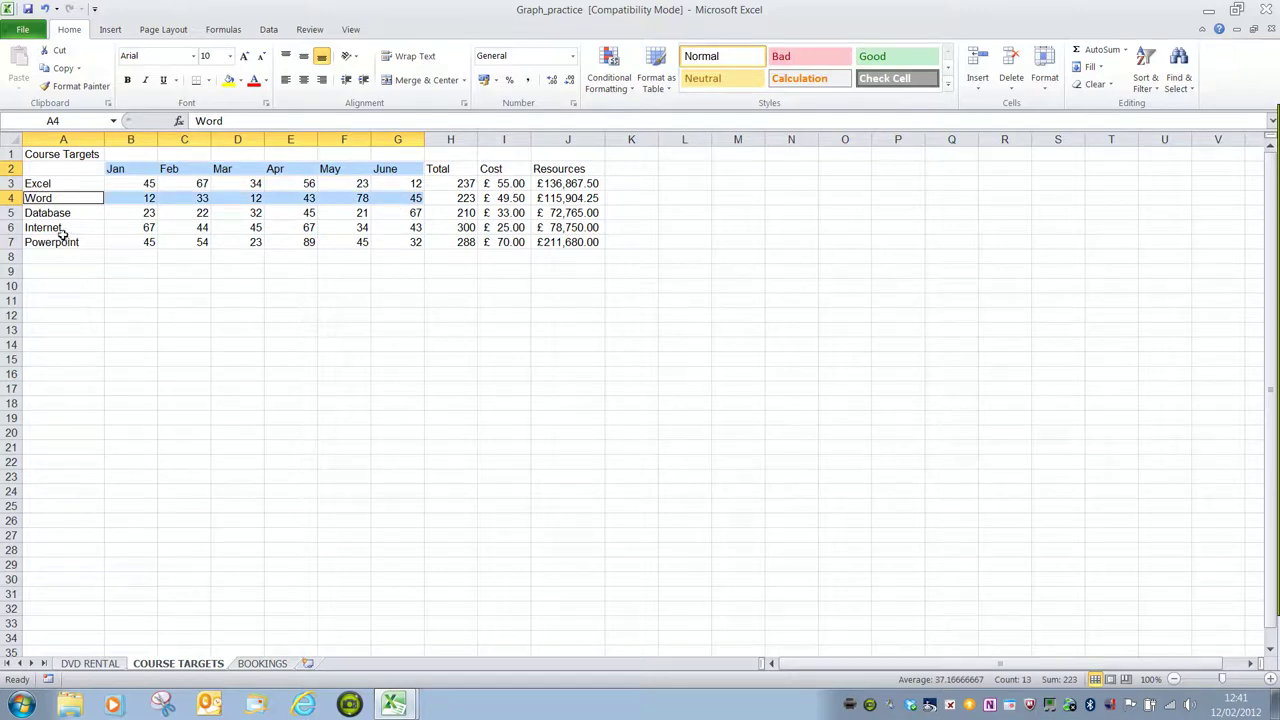
drag(60, 228, 393, 233)
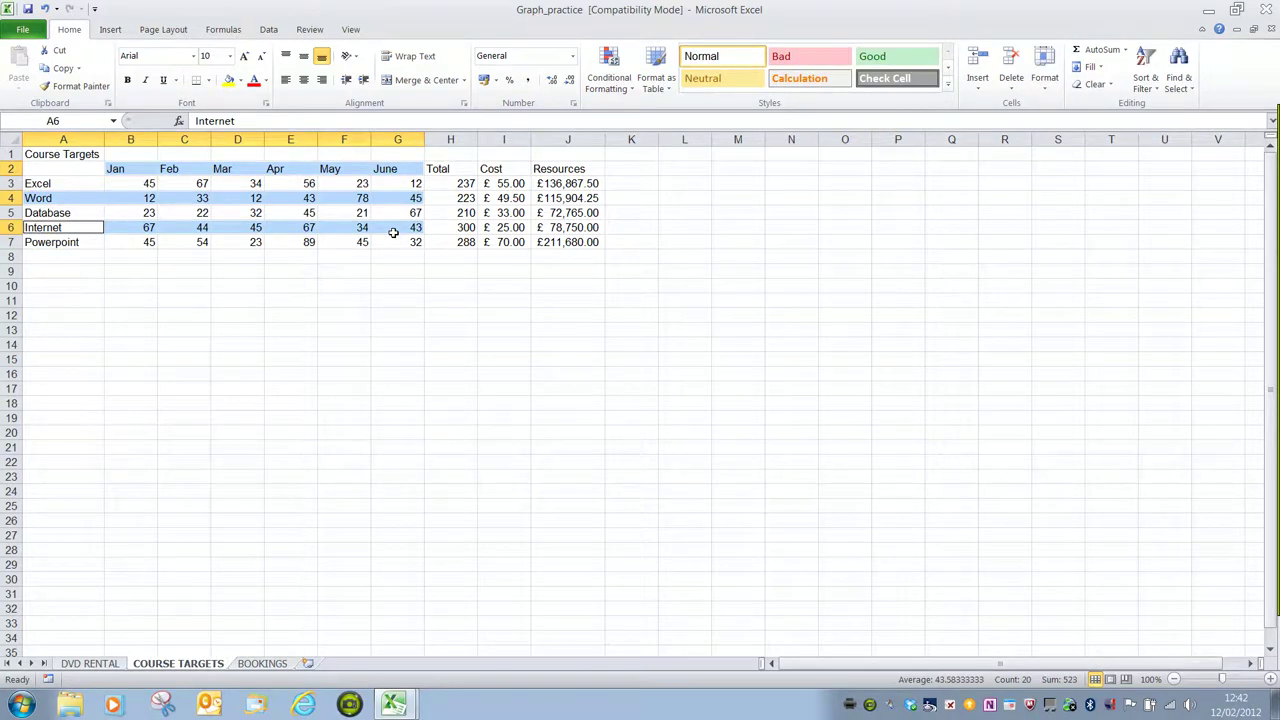
click(110, 29)
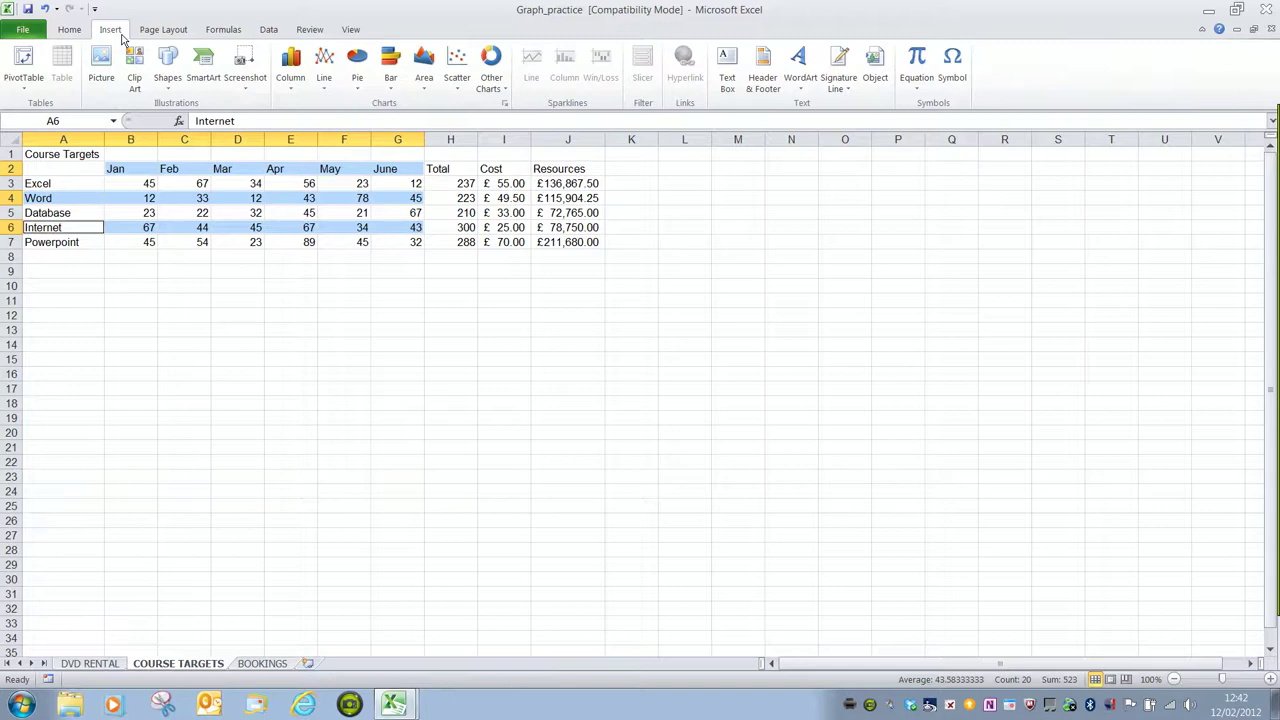
click(324, 78)
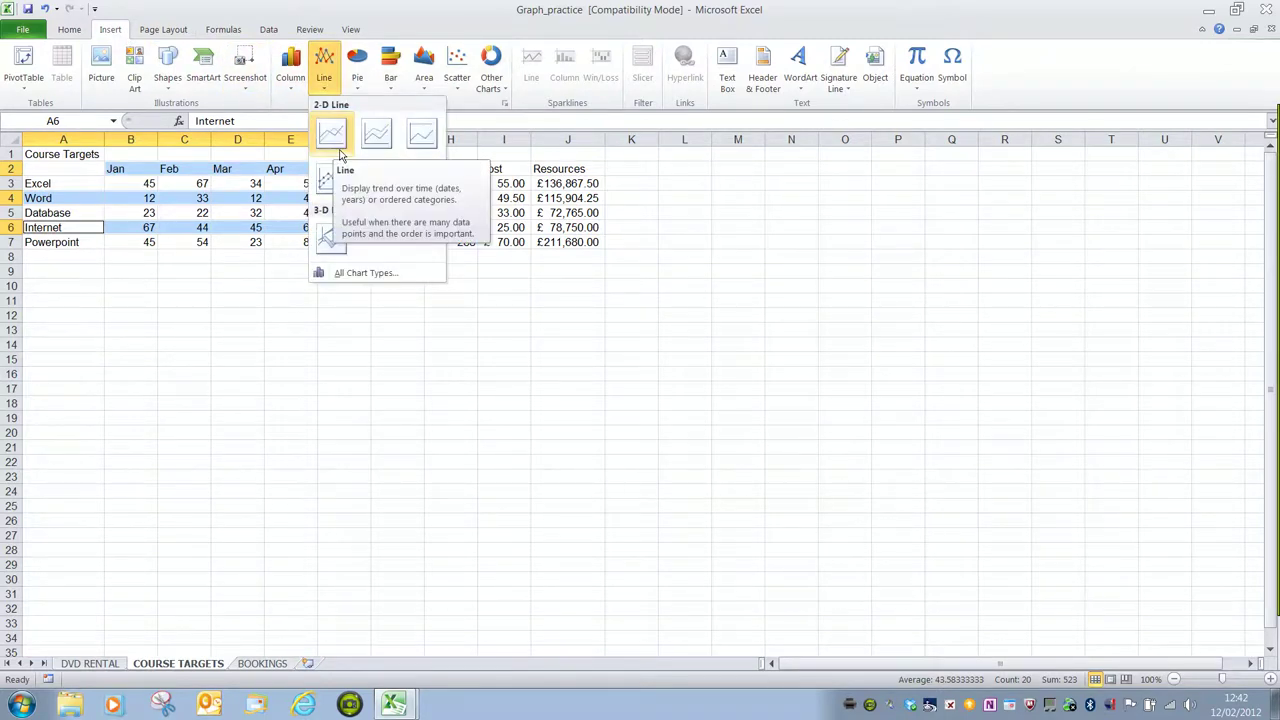
click(338, 145)
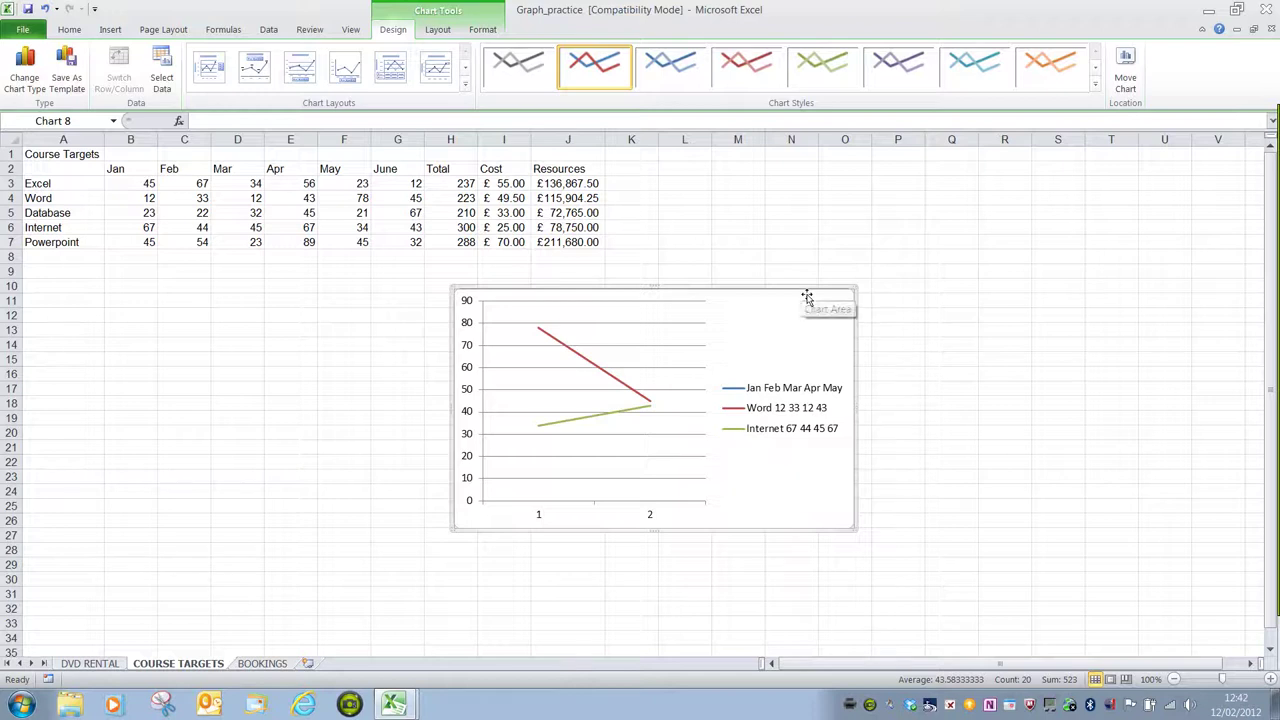
key(Delete)
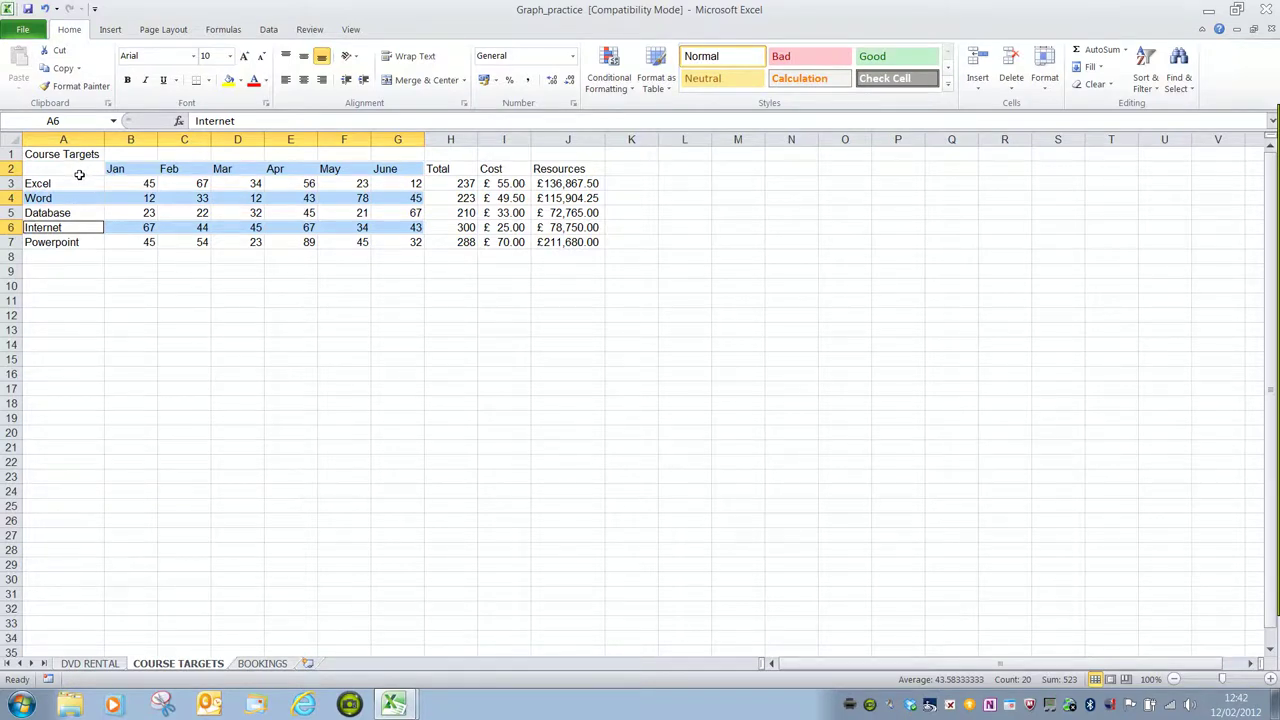
Step: Reselect A2:G2 together with the Word row A4:G4 and Internet row A6:G6
click(80, 316)
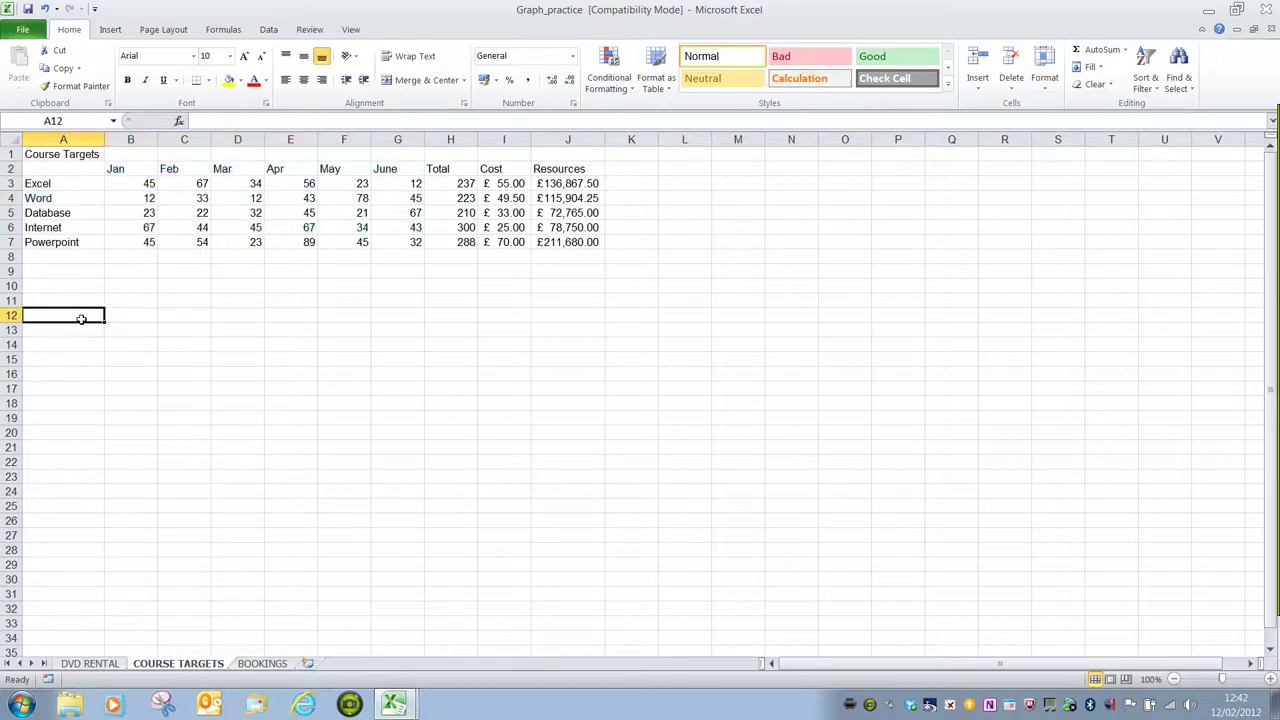
click(85, 172)
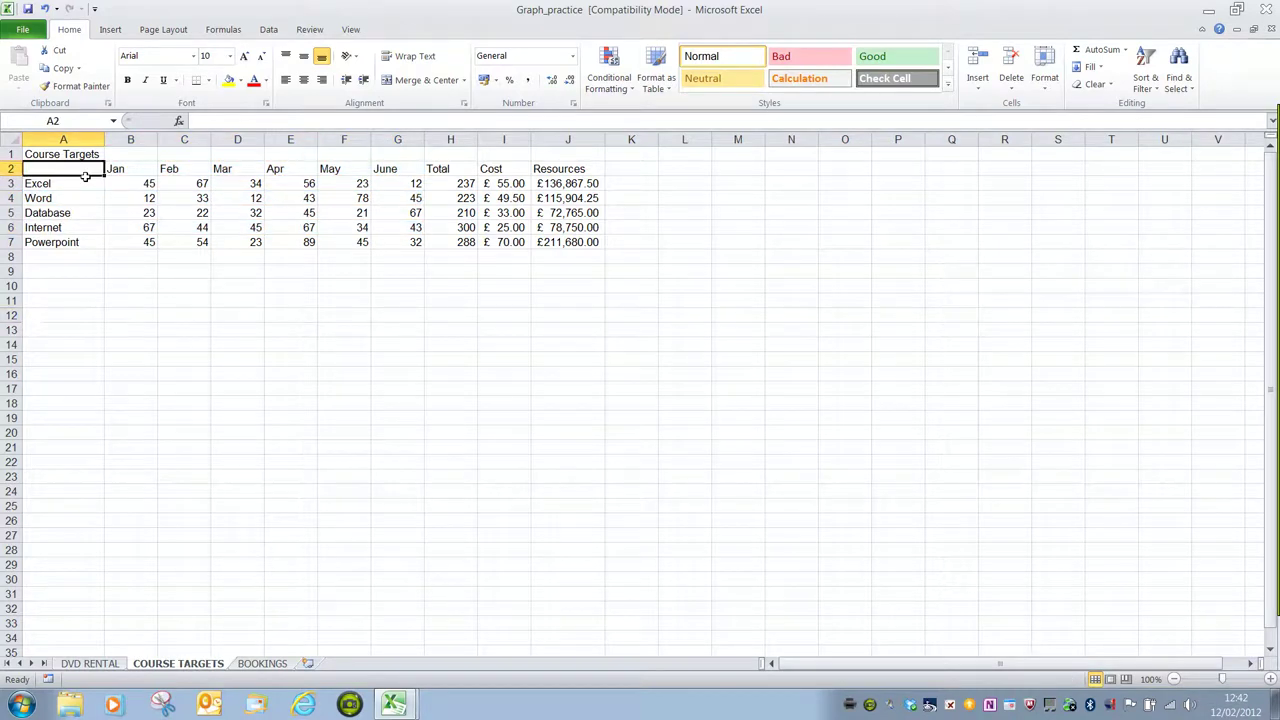
drag(85, 176, 390, 173)
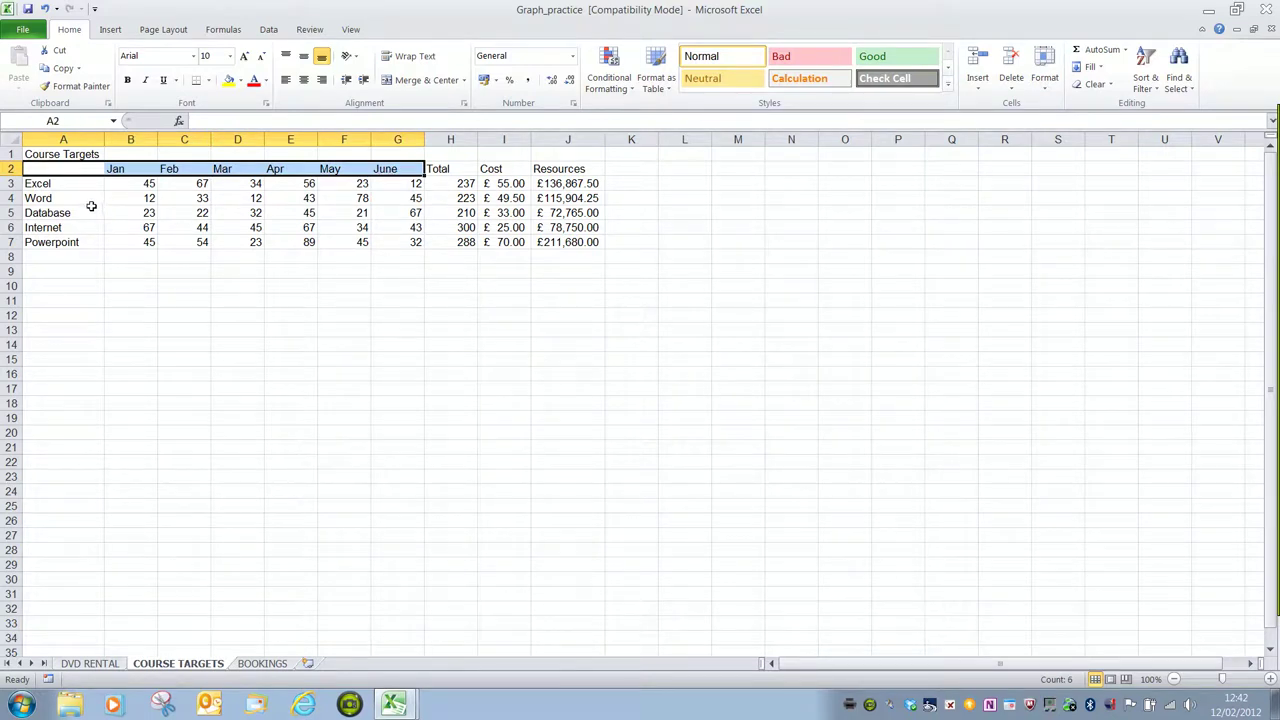
drag(94, 200, 394, 205)
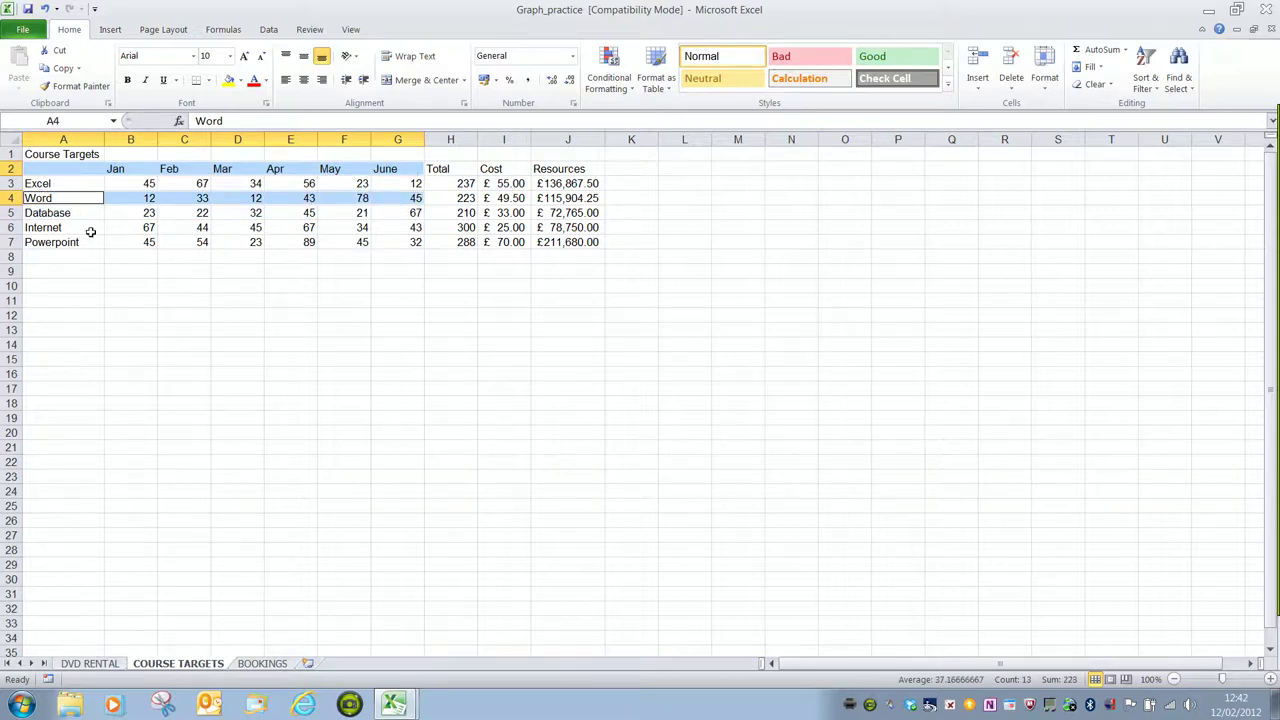
drag(91, 232, 405, 236)
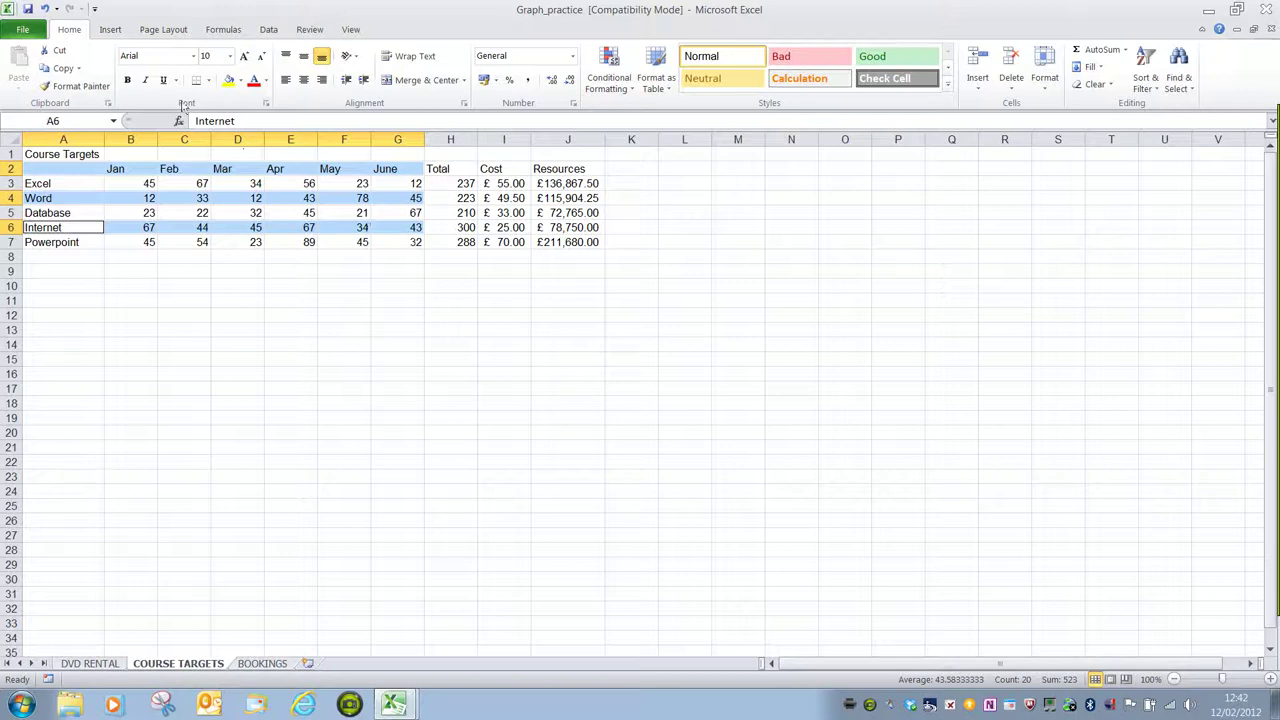
click(110, 29)
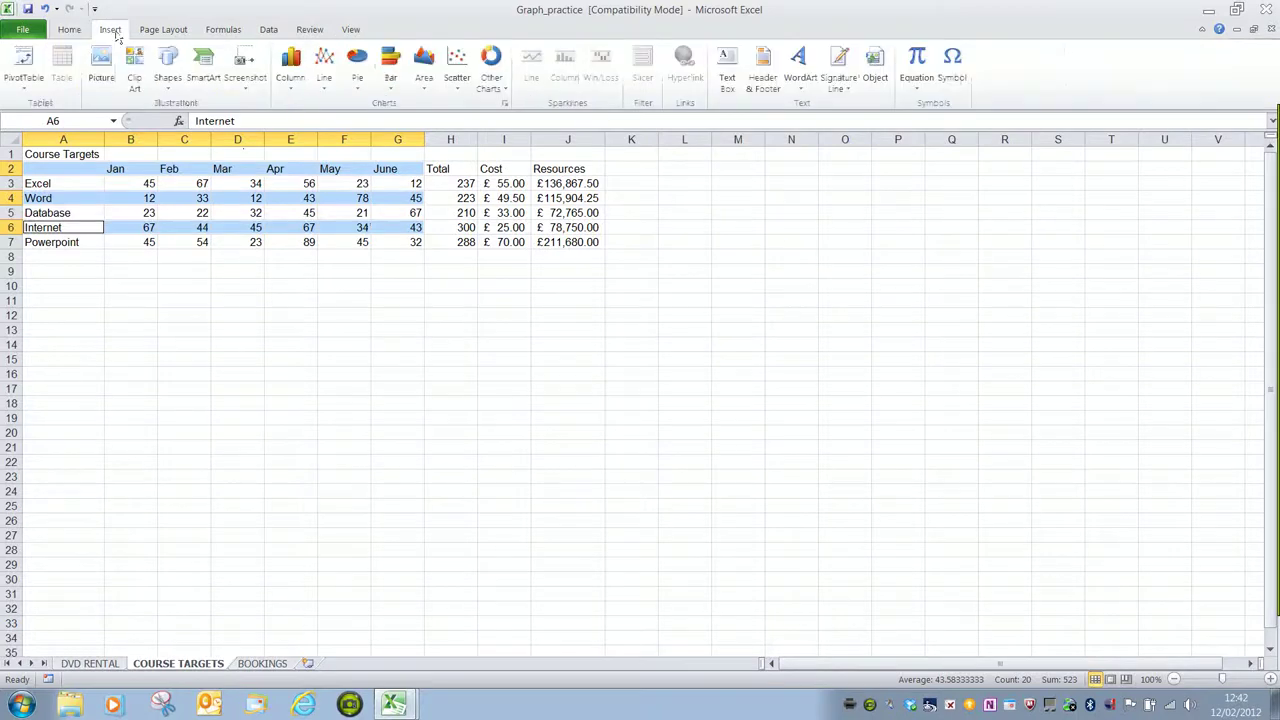
click(328, 90)
click(332, 145)
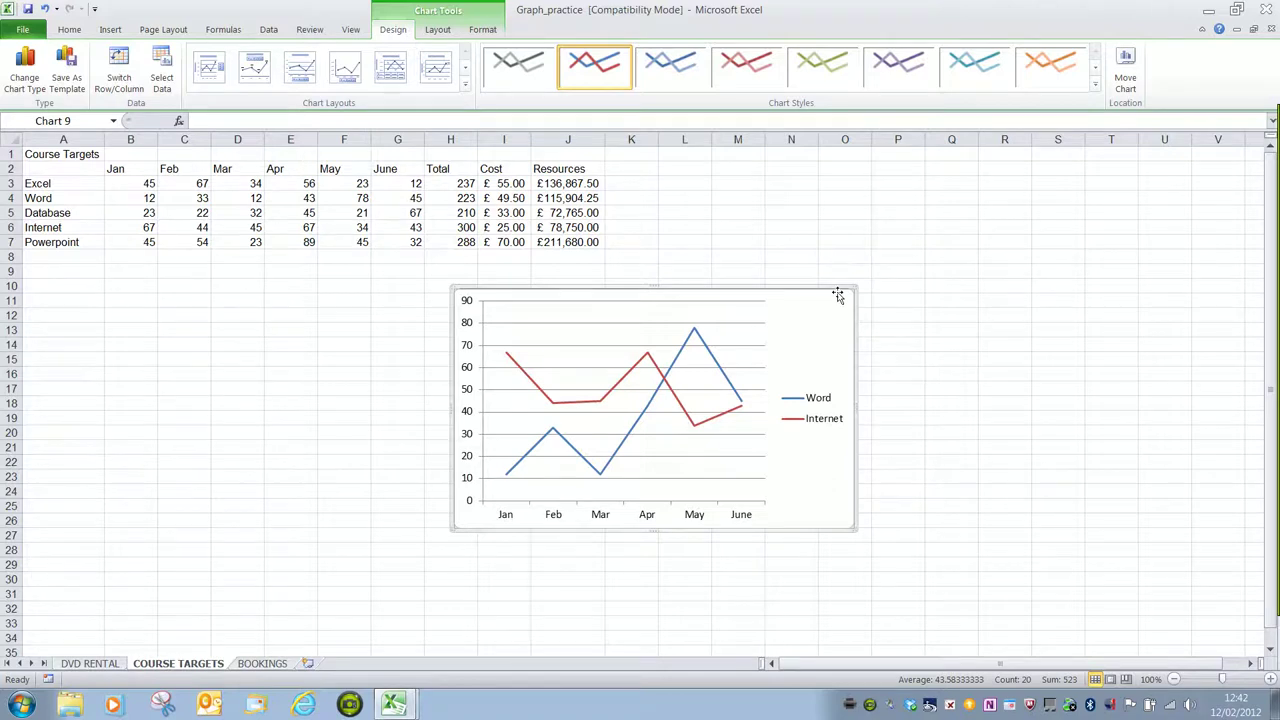
key(Delete)
click(95, 329)
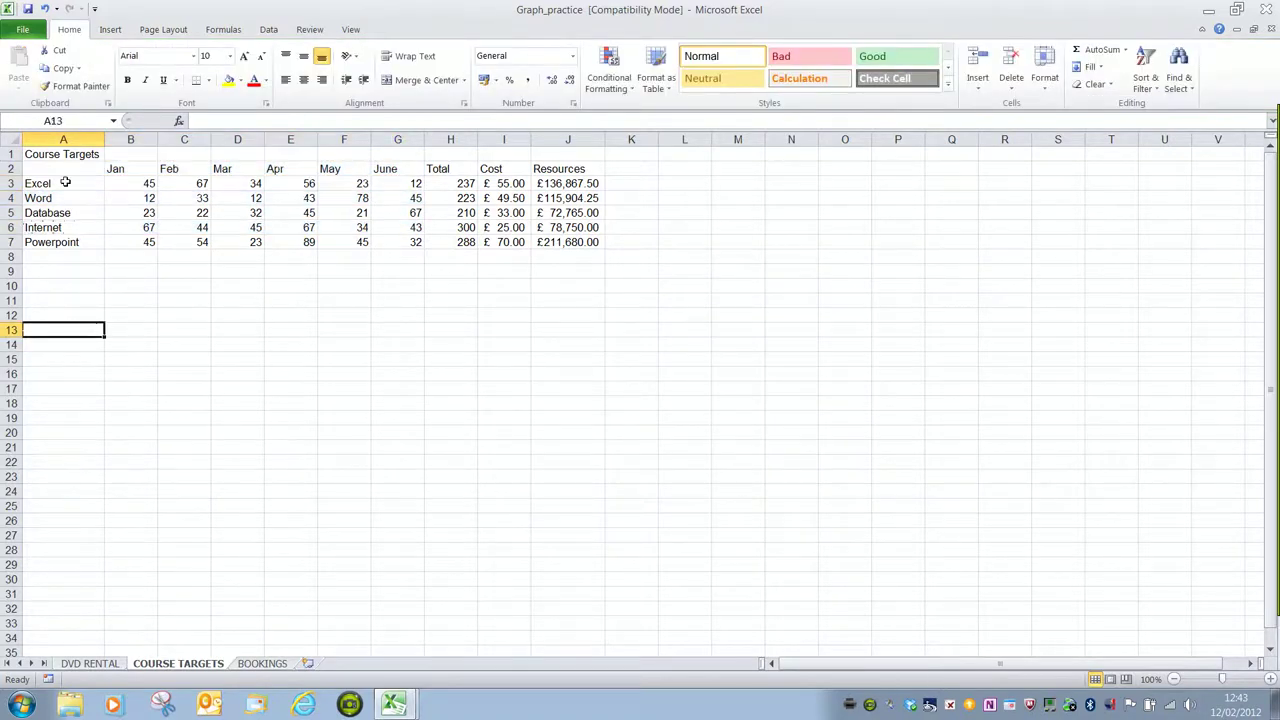
click(66, 172)
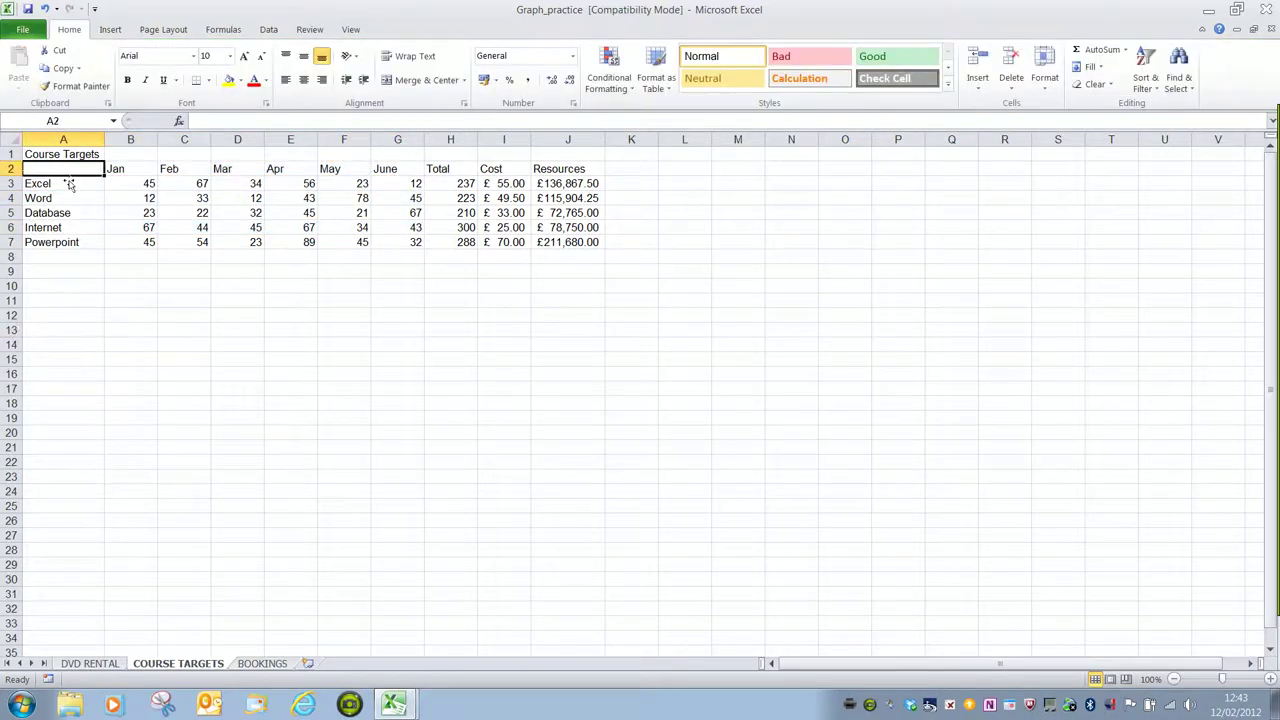
ctrl+click(66, 202)
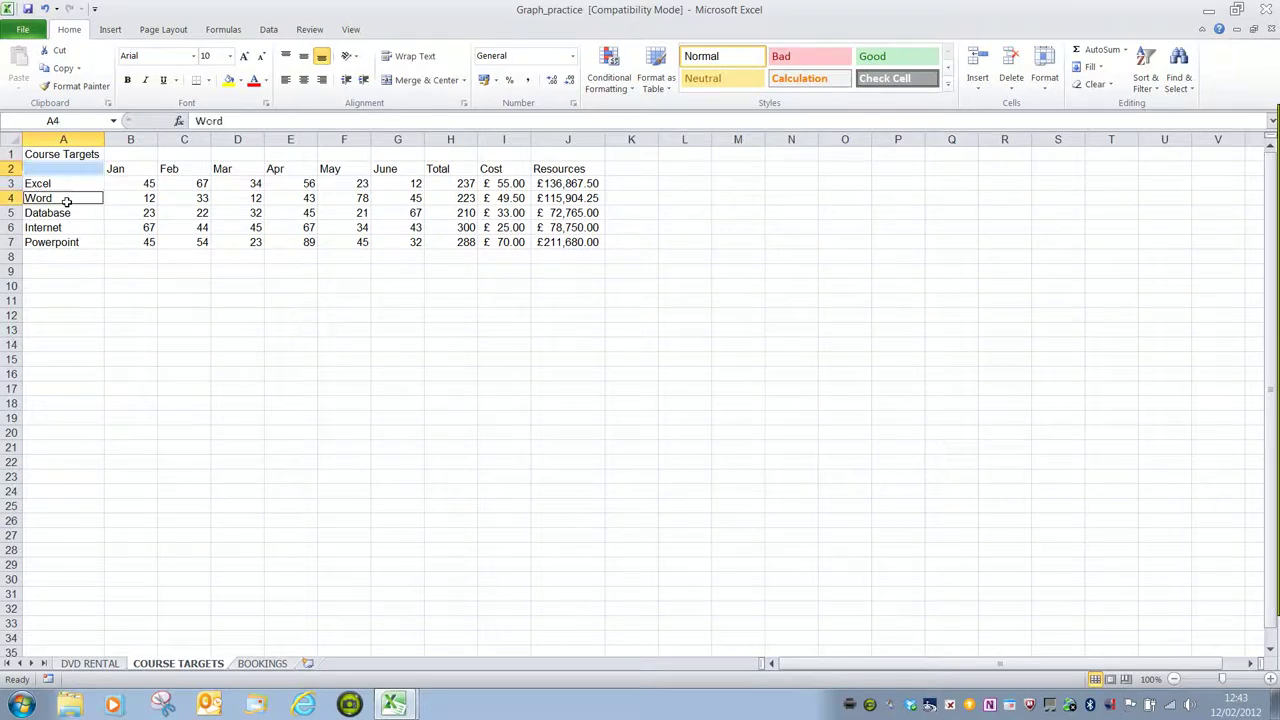
ctrl+click(73, 230)
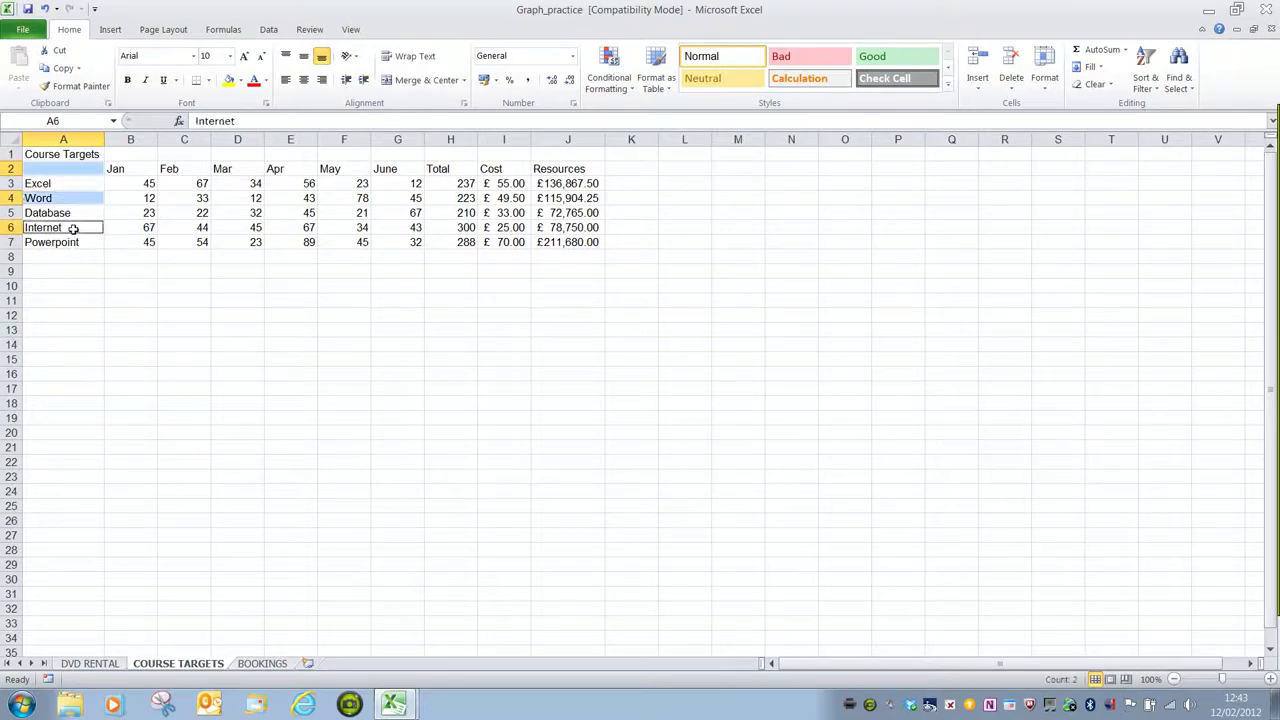
ctrl+click(134, 171)
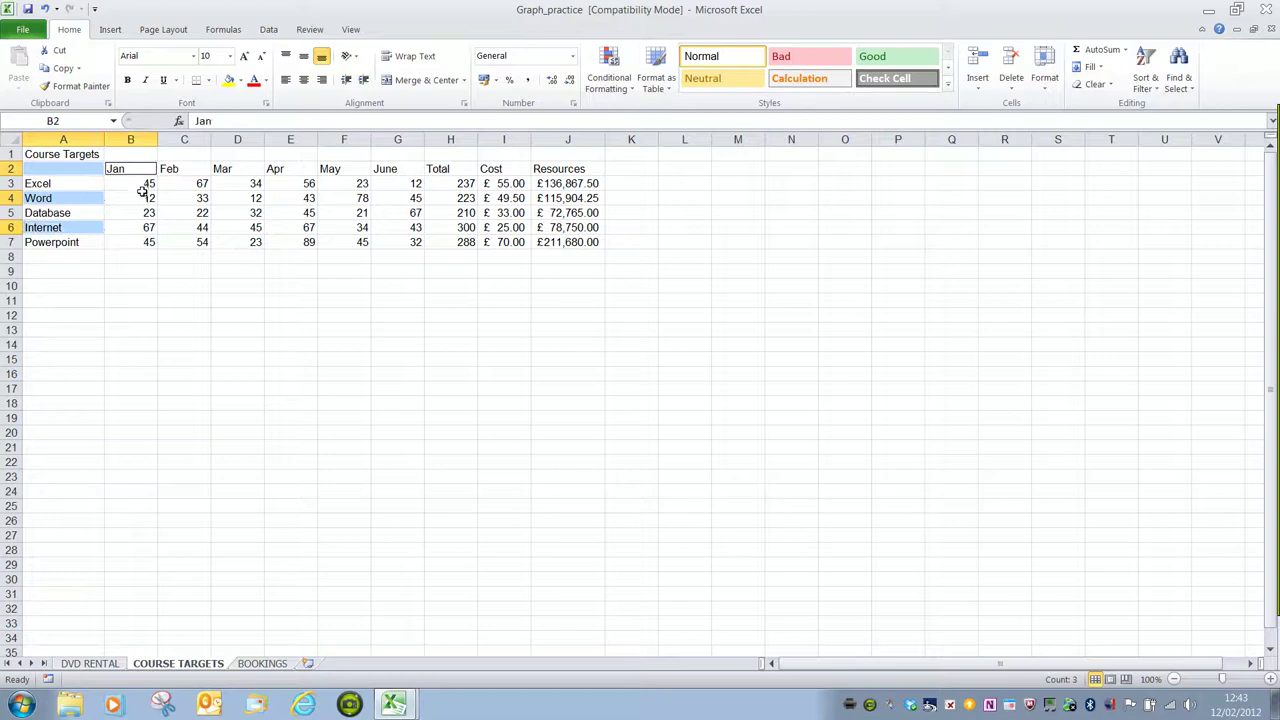
ctrl+click(145, 200)
ctrl+click(145, 228)
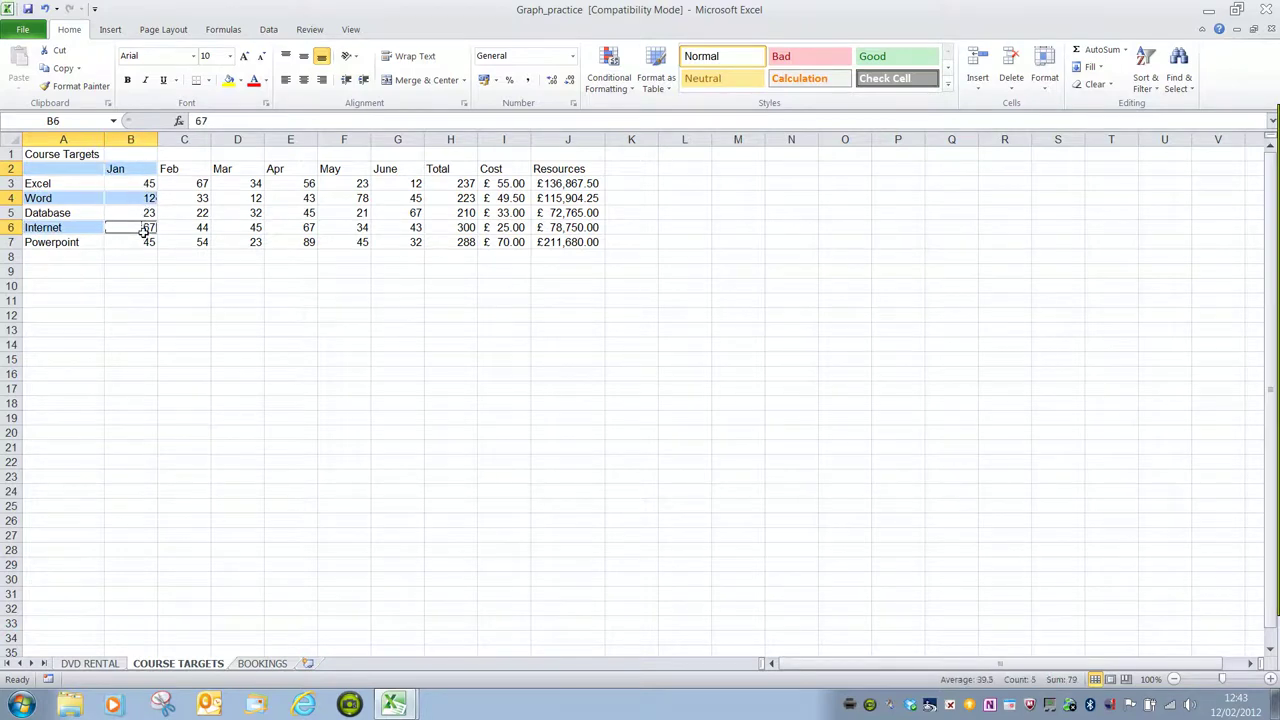
ctrl+click(180, 172)
drag(183, 174, 418, 178)
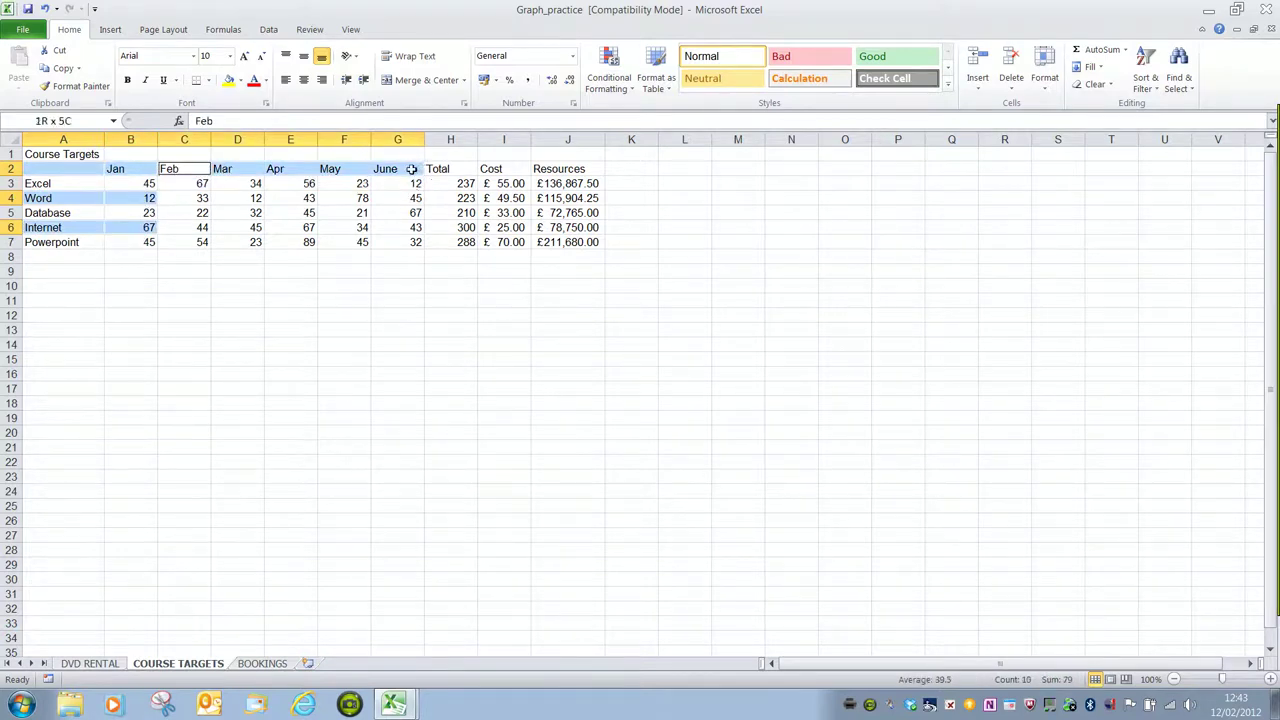
drag(195, 201, 405, 201)
drag(192, 230, 401, 234)
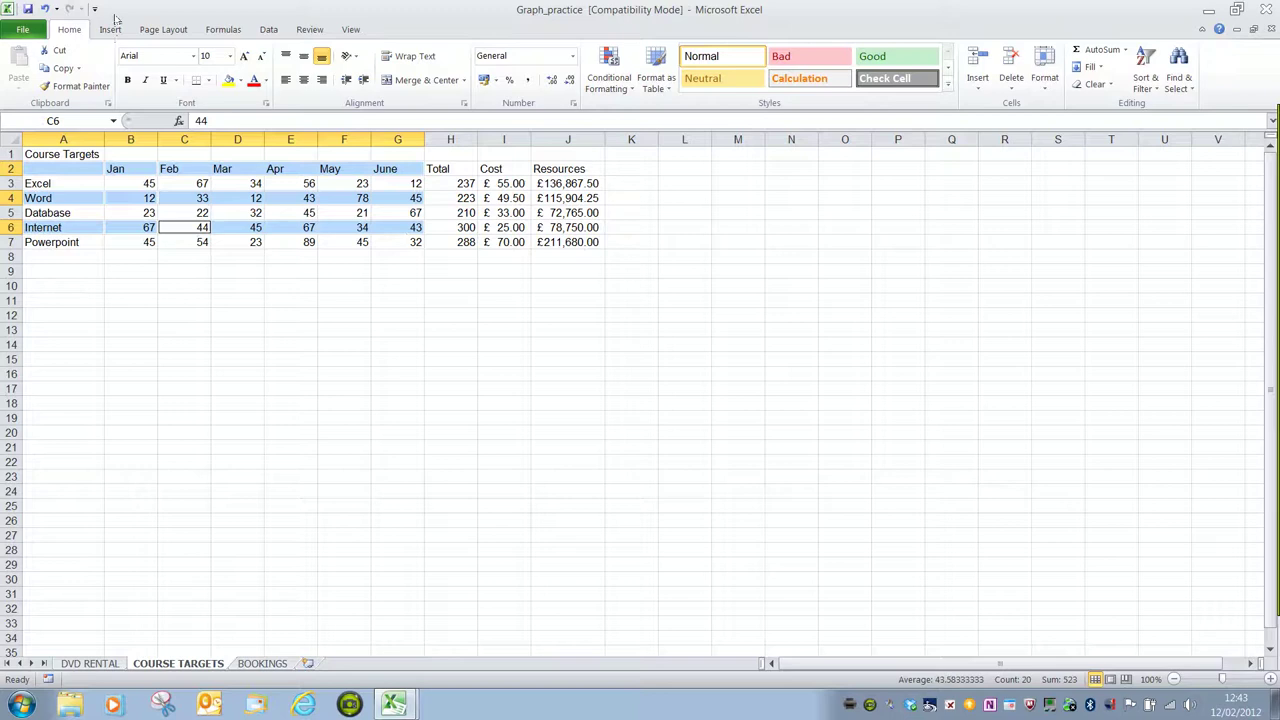
click(114, 31)
click(324, 68)
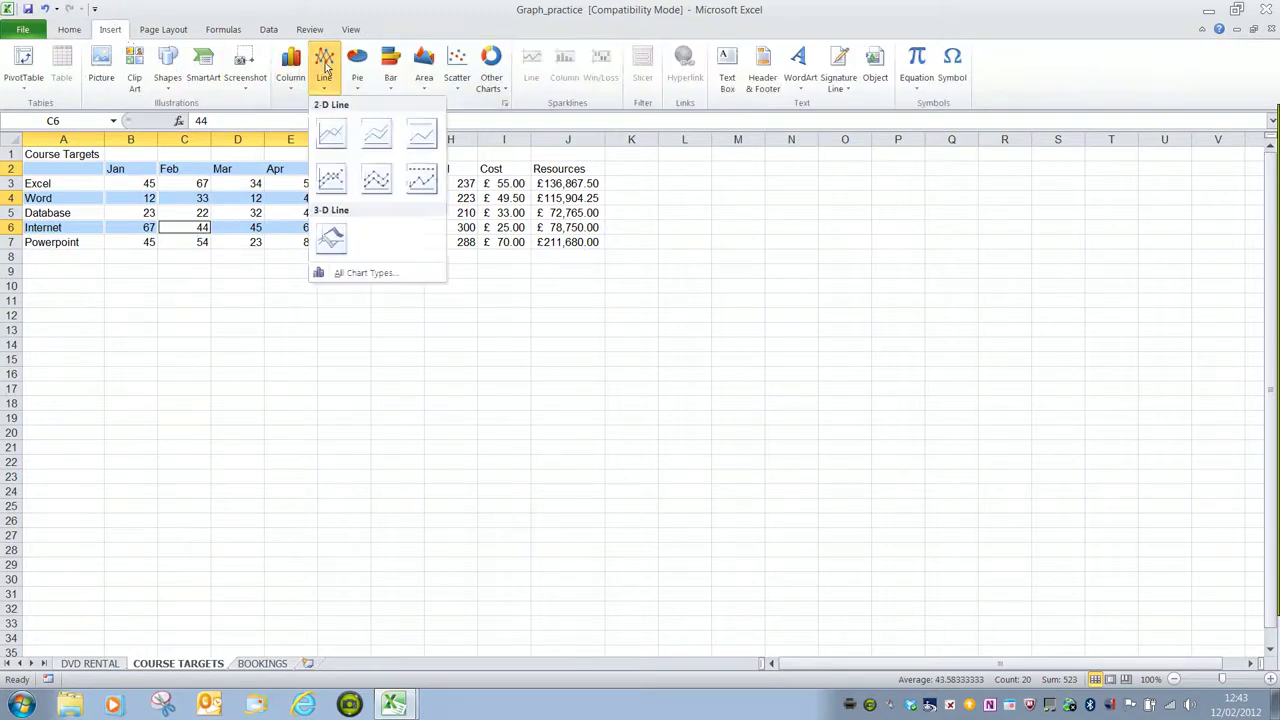
click(333, 136)
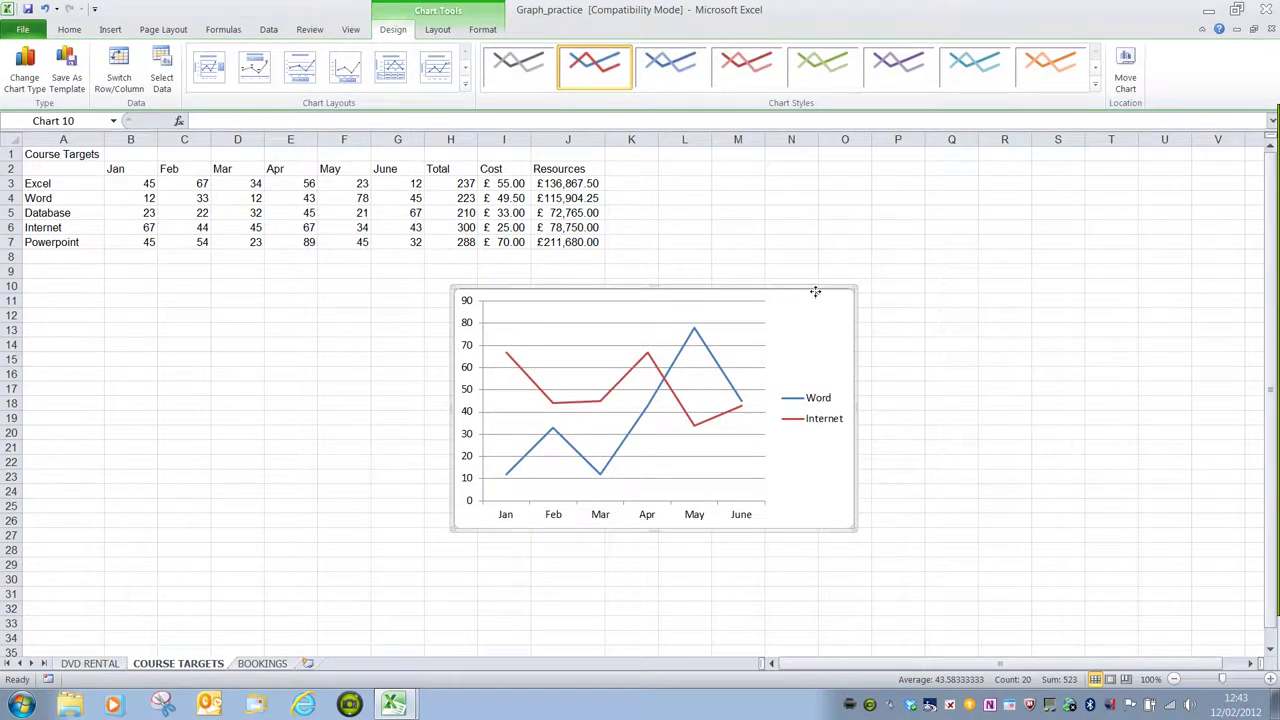
key(Delete)
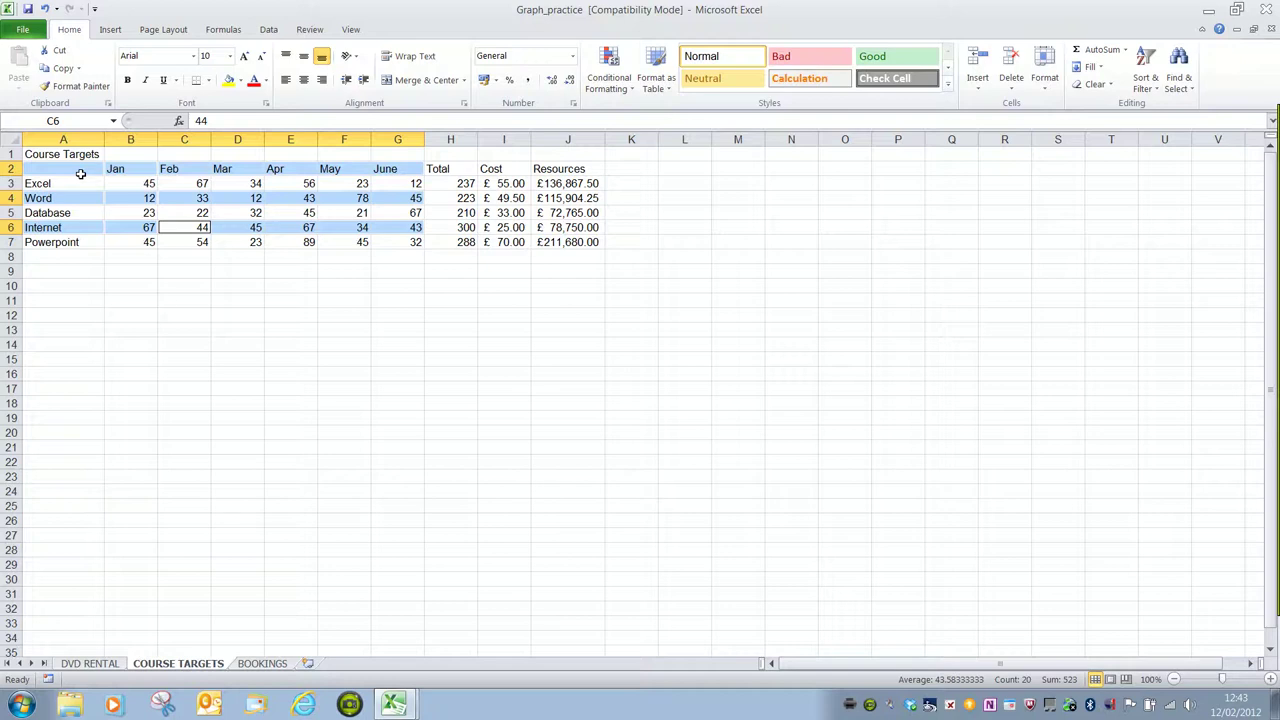
click(168, 302)
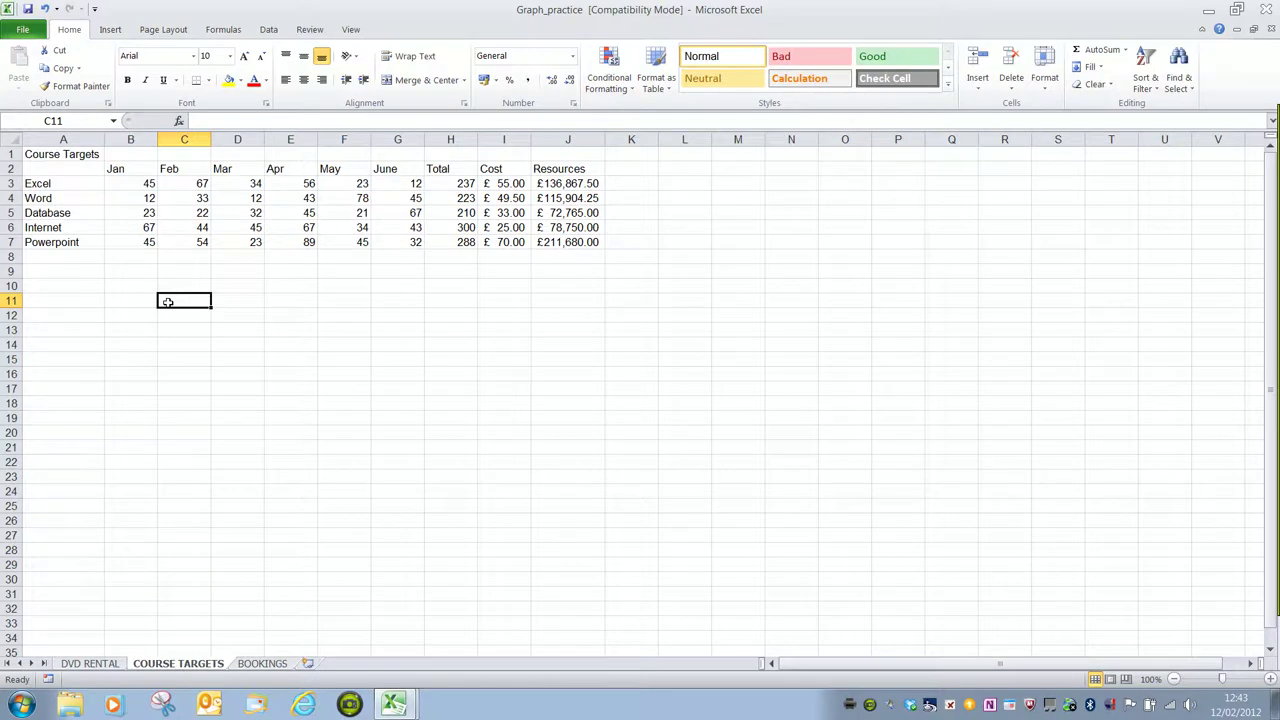
Step: In the Excel Practice Figures Amended workbook, insert an empty 2-D Clustered Column chart
mouse_move(398, 705)
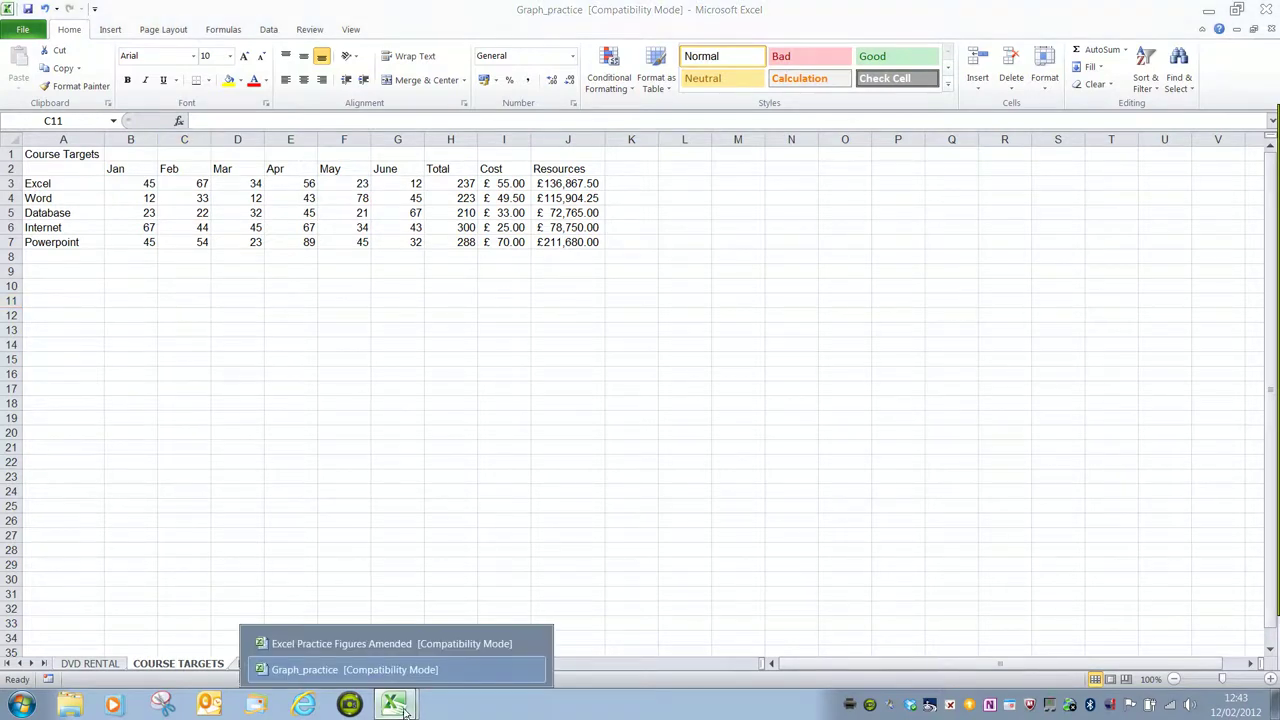
click(401, 646)
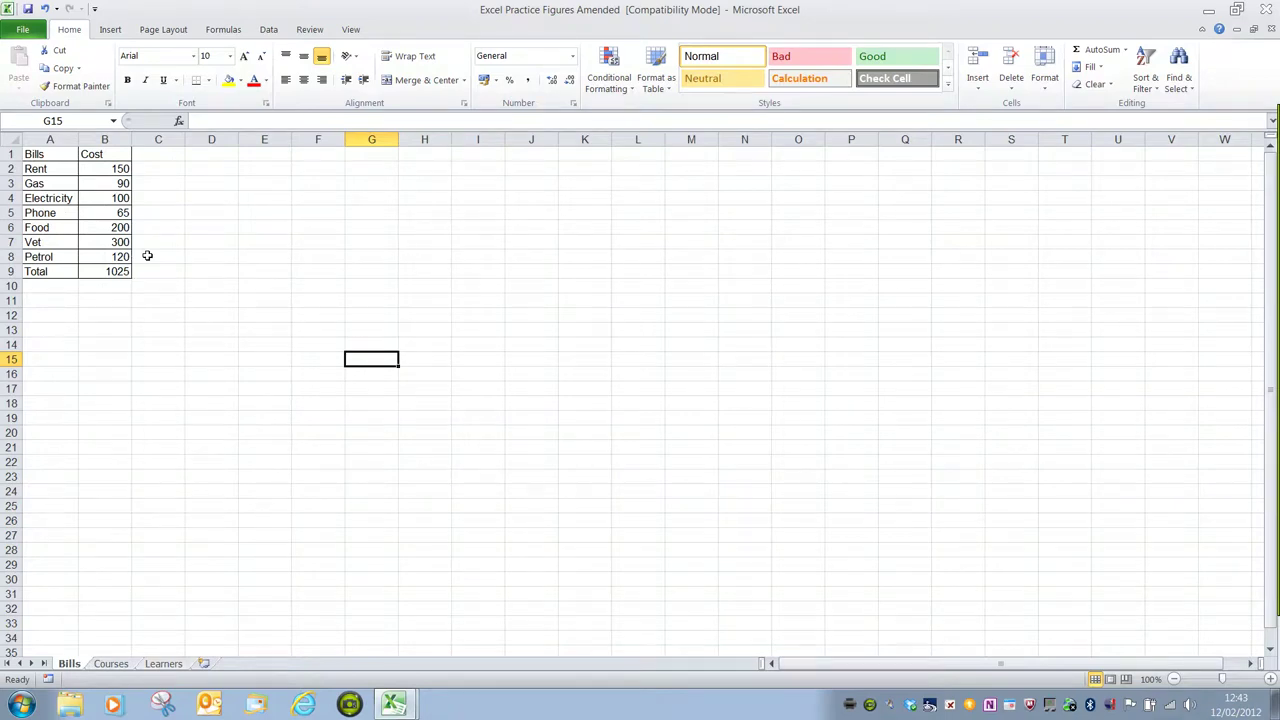
click(110, 29)
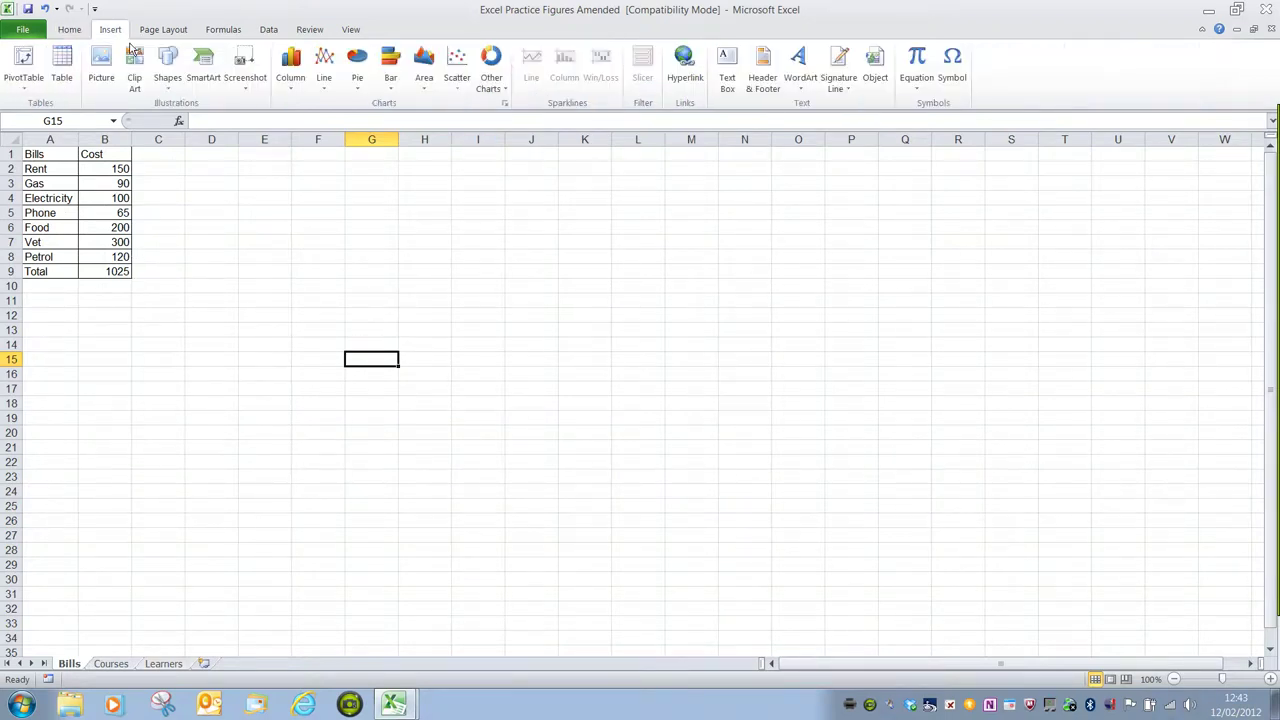
click(291, 78)
click(298, 135)
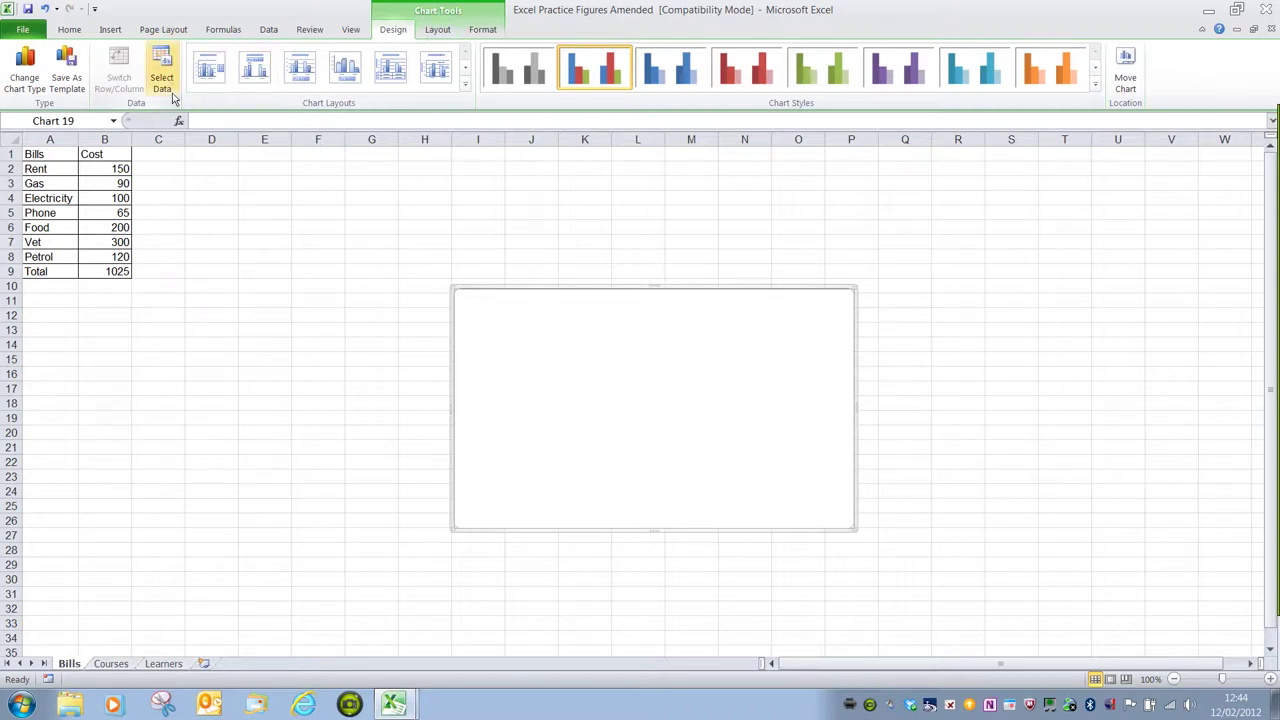
Step: Use Select Data to set the blank chart's data range to A1:B8, producing the Cost chart
click(162, 83)
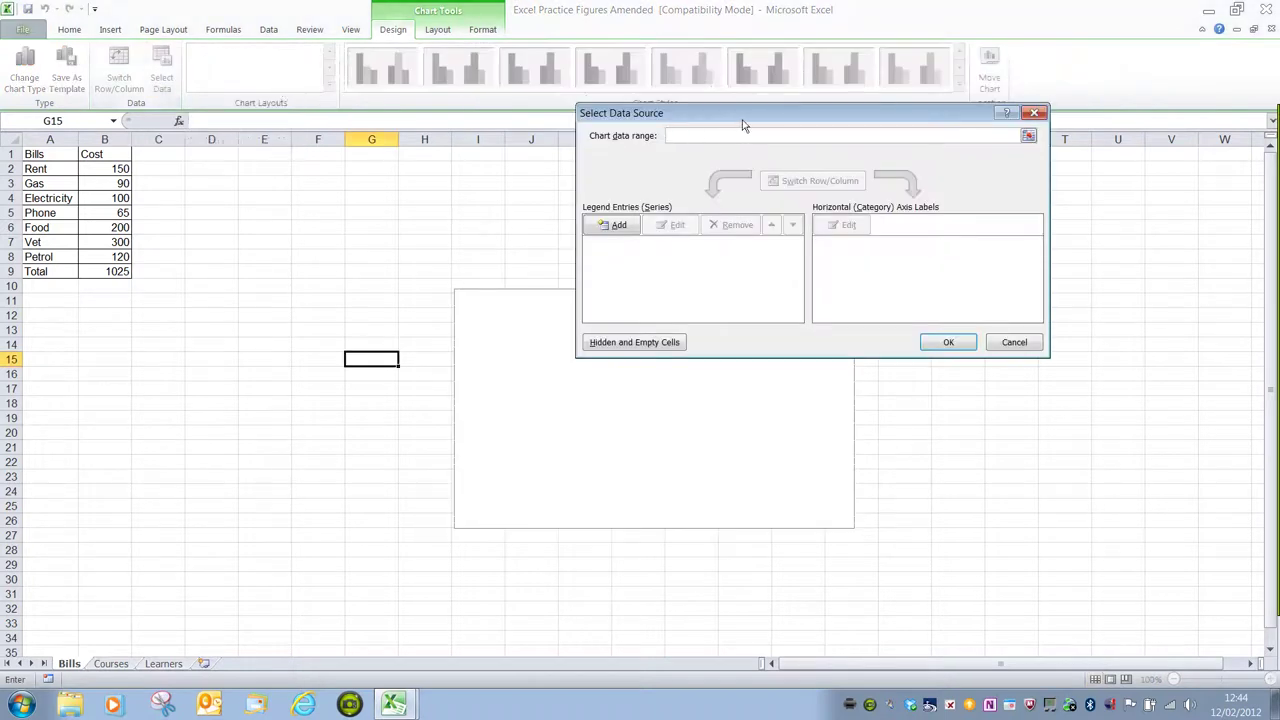
drag(740, 125, 600, 212)
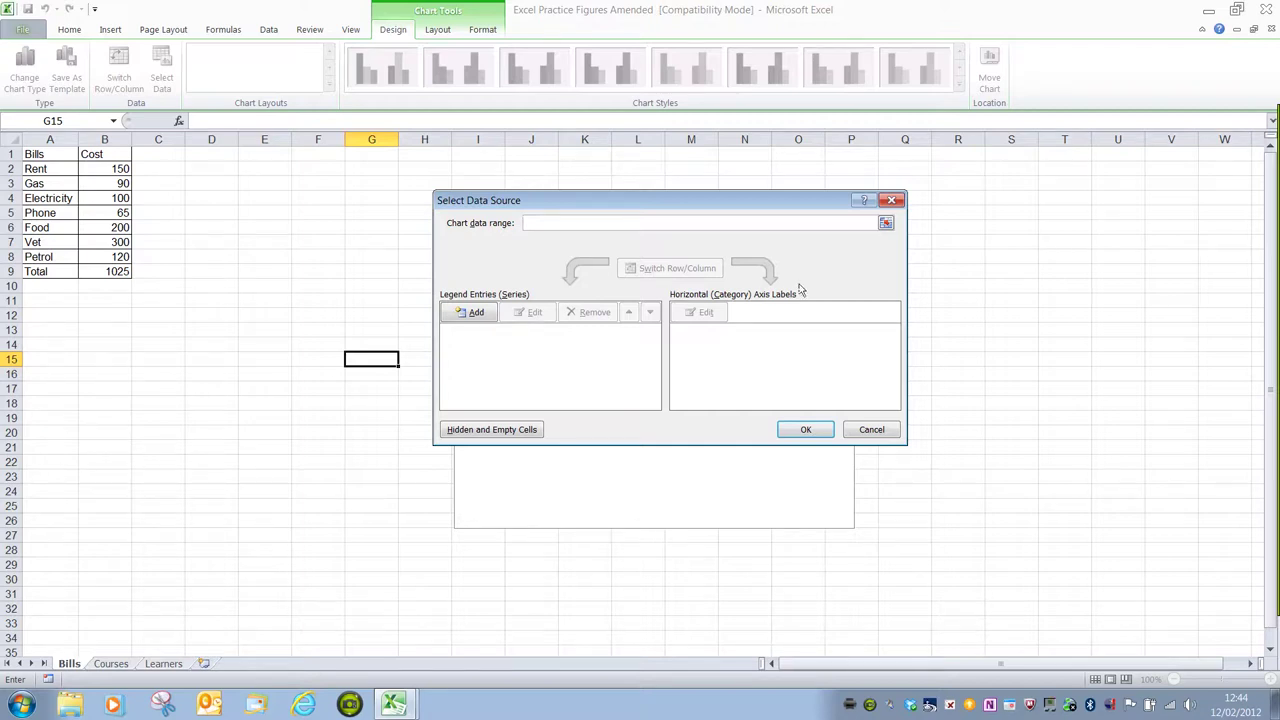
click(889, 226)
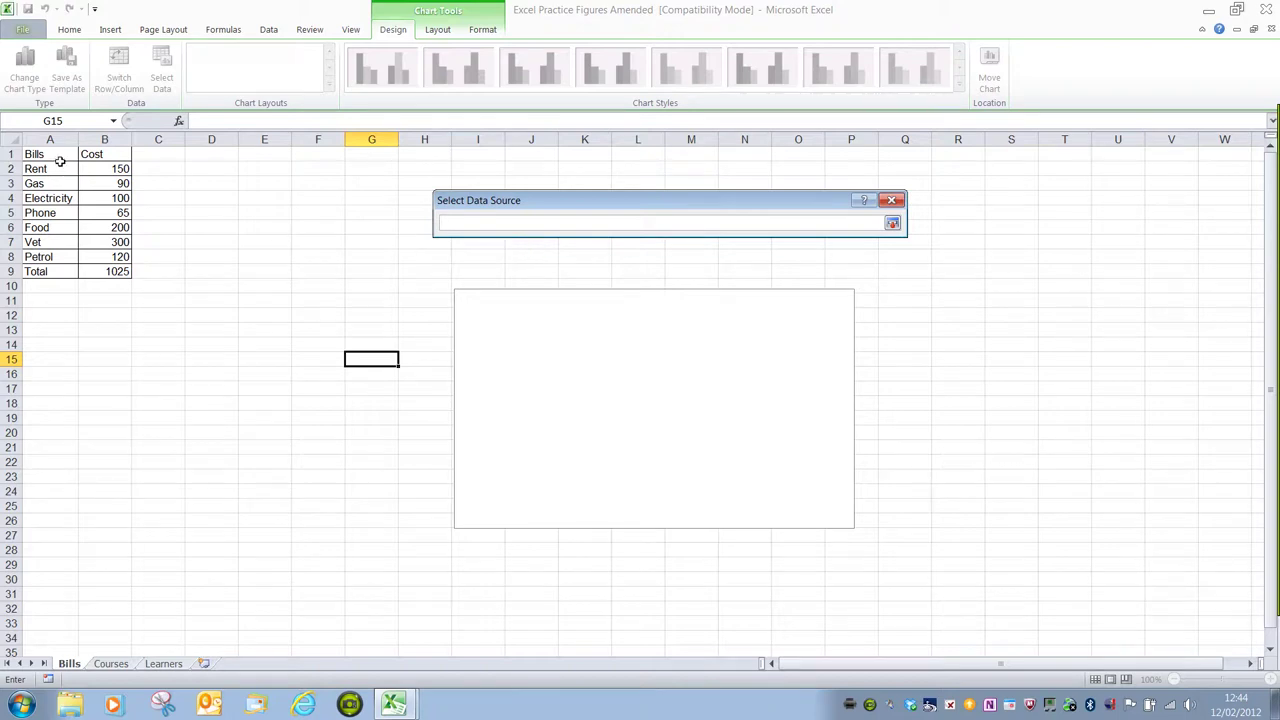
drag(60, 160, 111, 257)
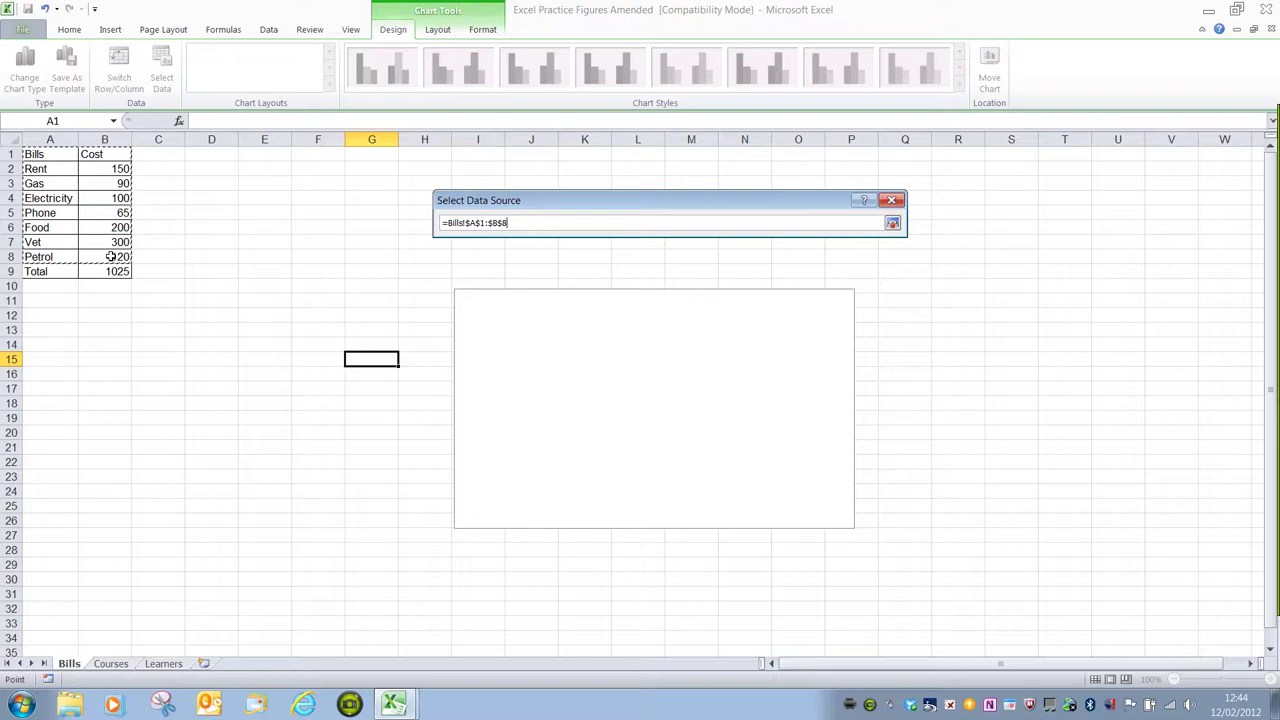
click(892, 224)
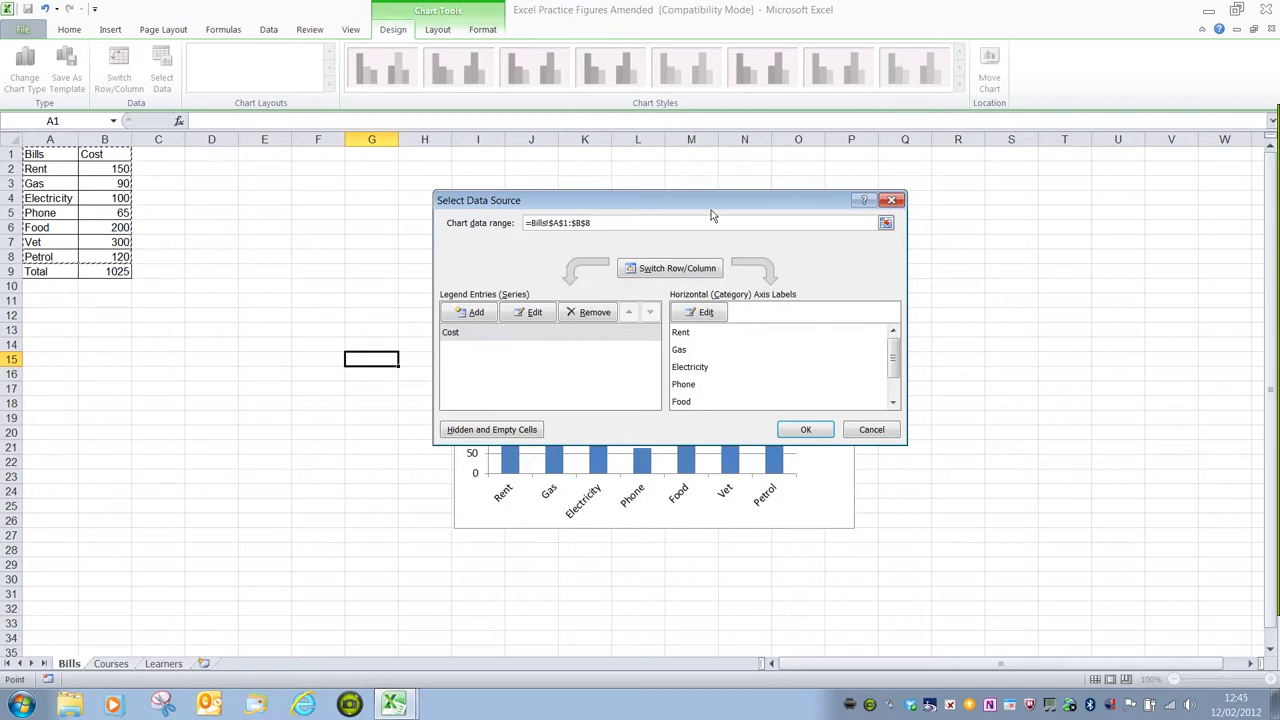
drag(712, 215, 902, 60)
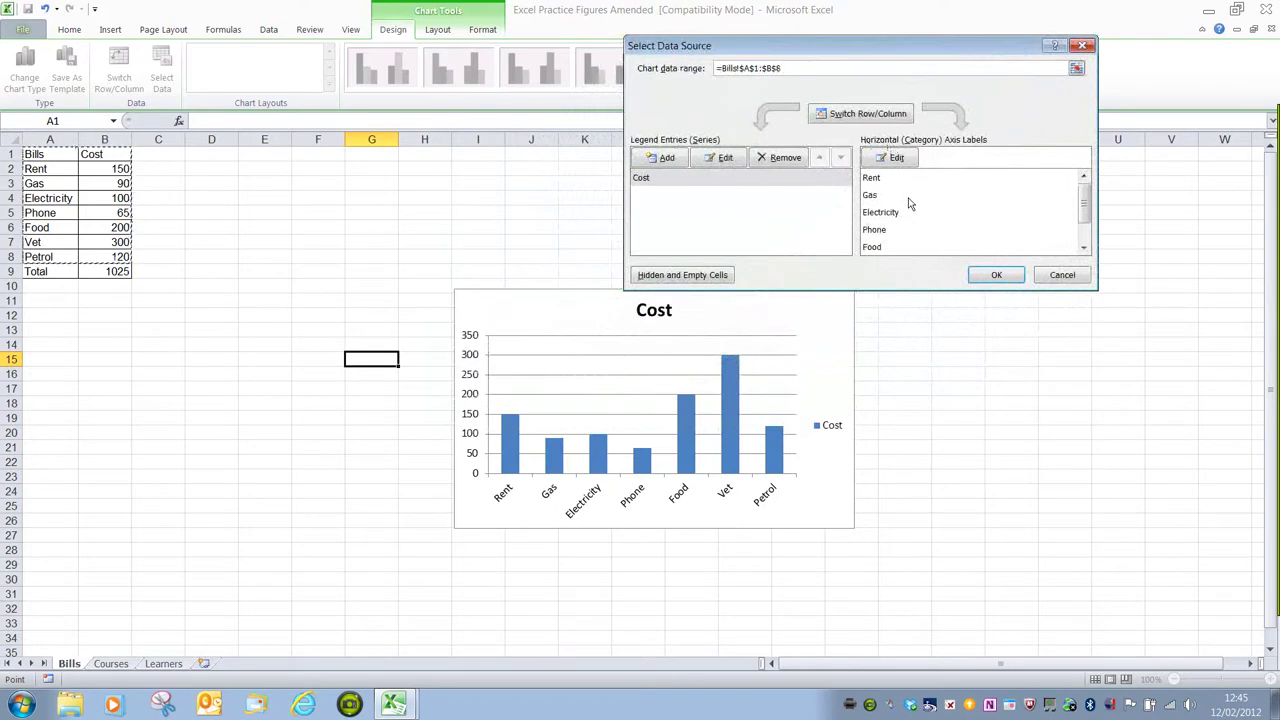
click(996, 276)
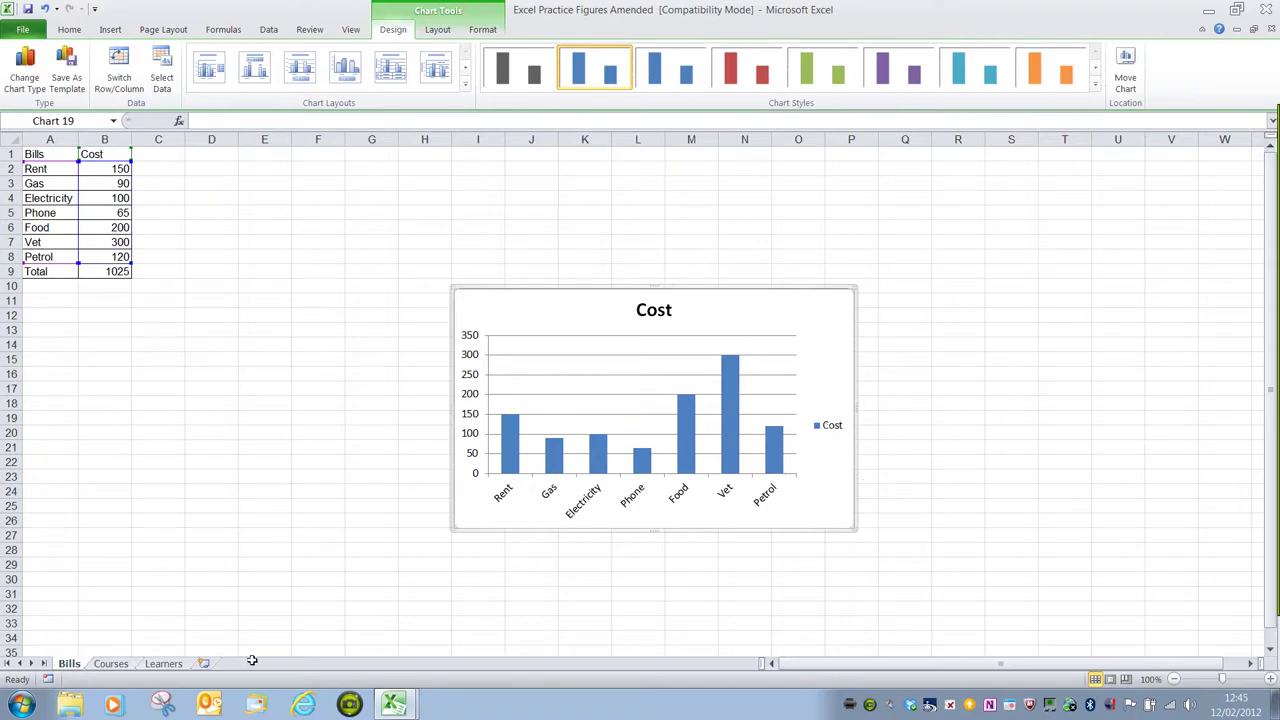
click(163, 664)
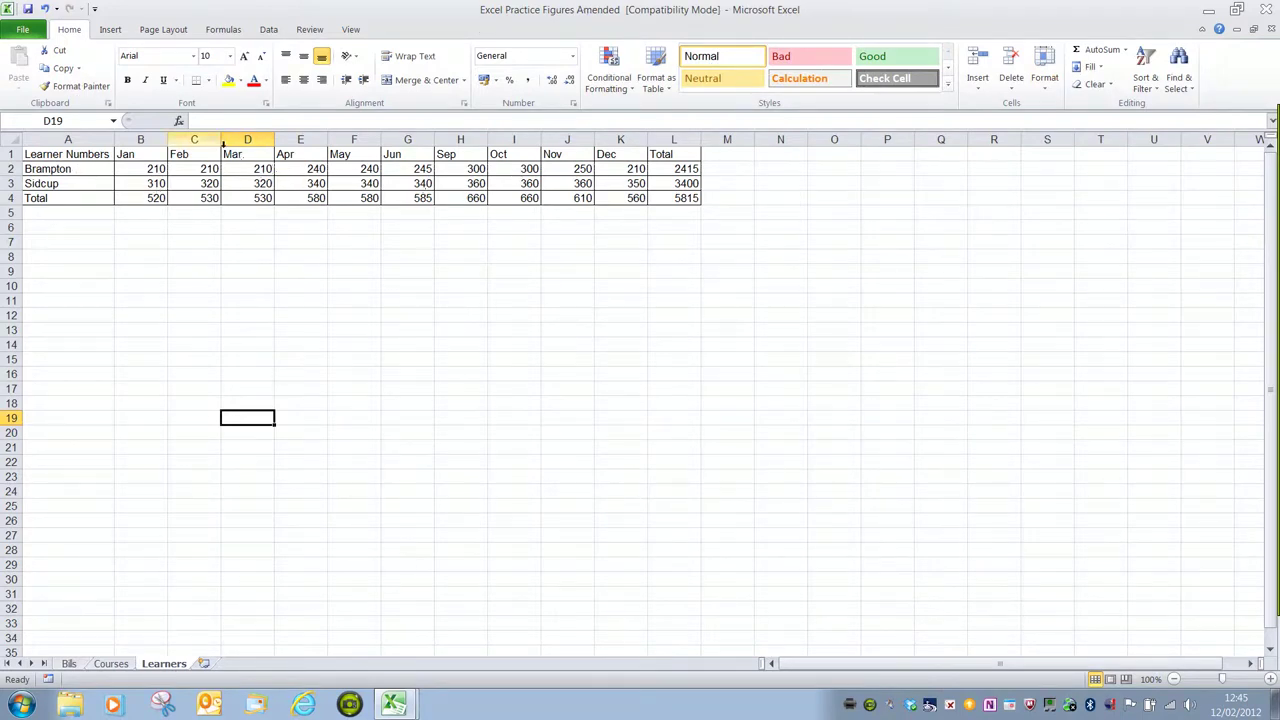
Step: Insert an empty 2-D Clustered Column chart on the Learners sheet
click(122, 32)
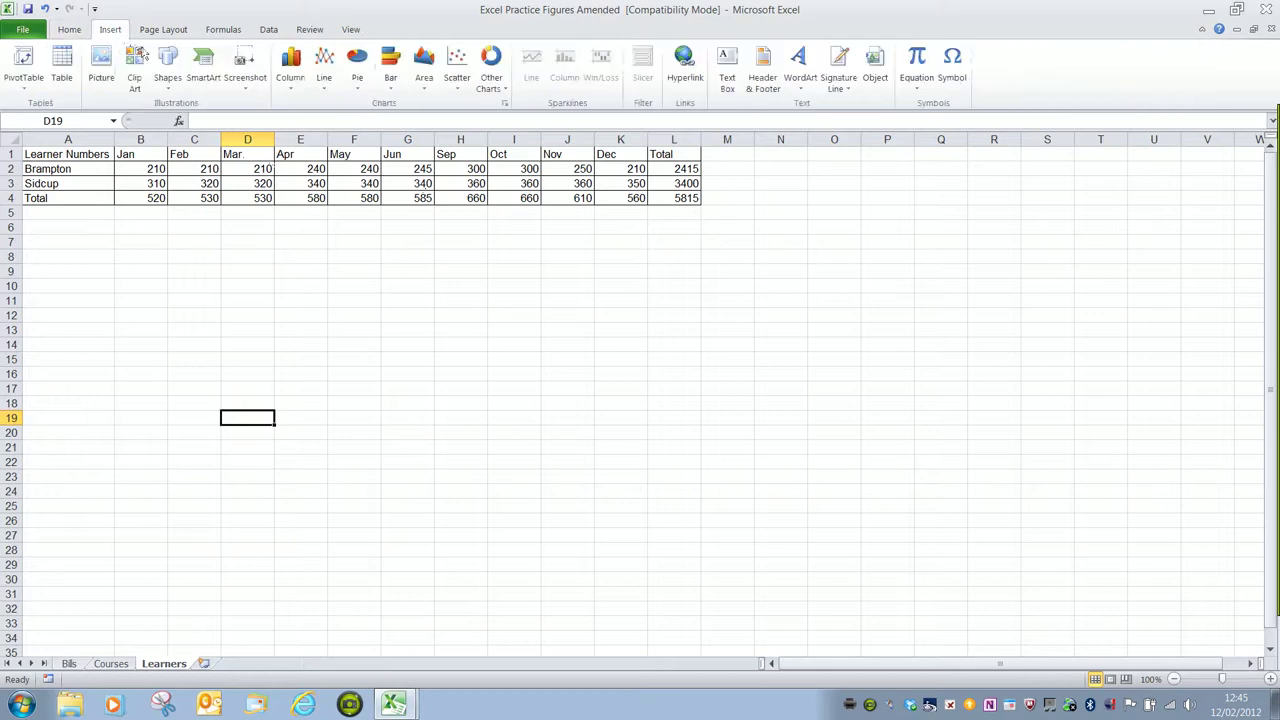
click(290, 70)
click(298, 134)
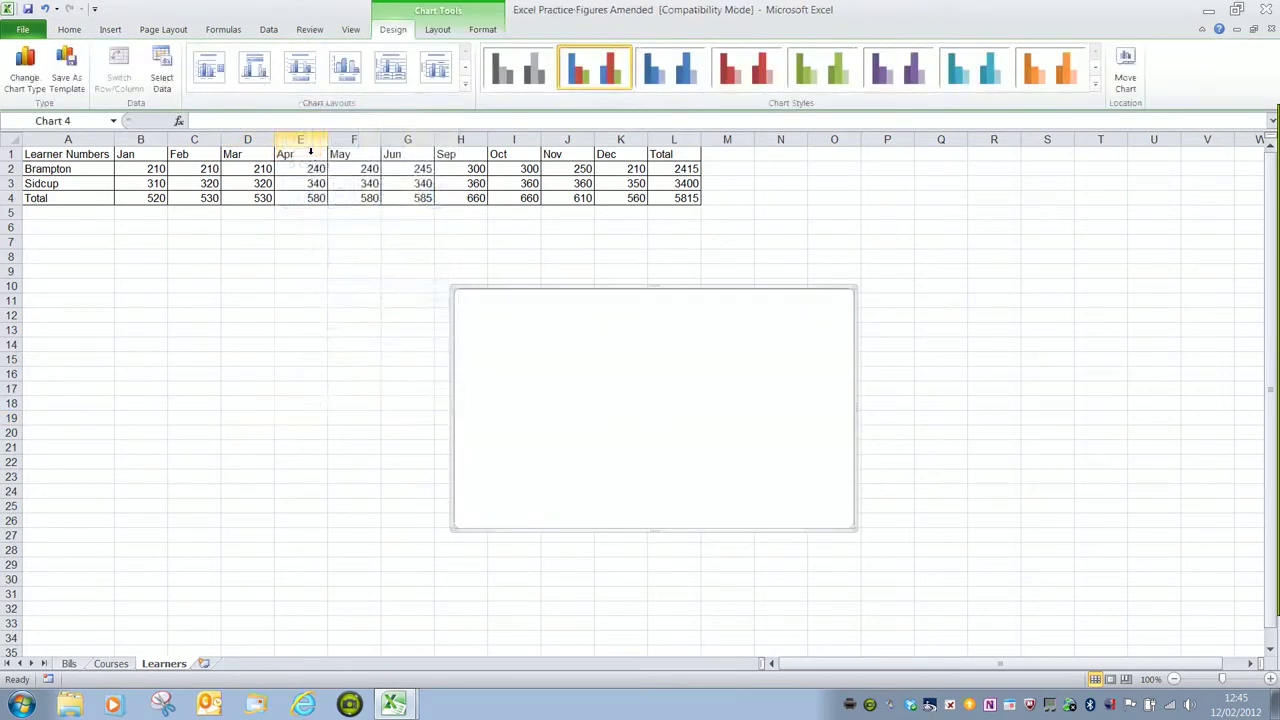
Step: Set the chart data to A1:A3 plus D1:I3, trying Switch Row/Column both ways
click(162, 70)
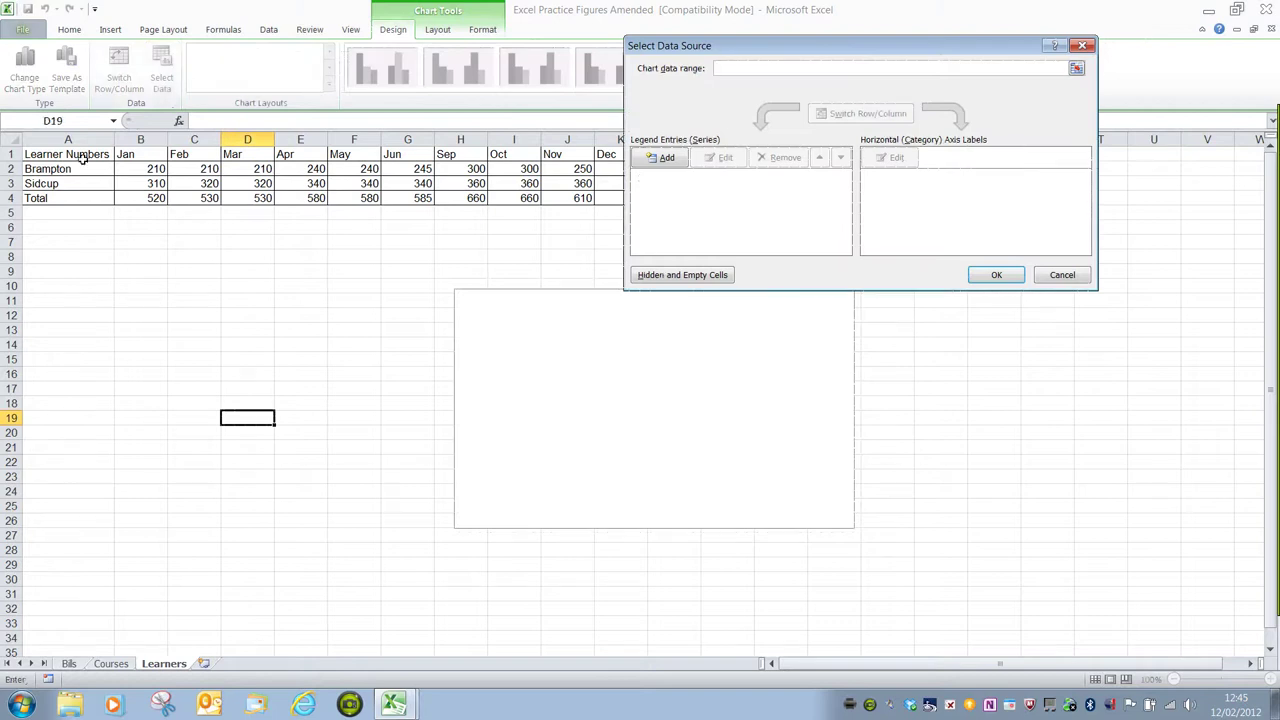
drag(83, 160, 83, 186)
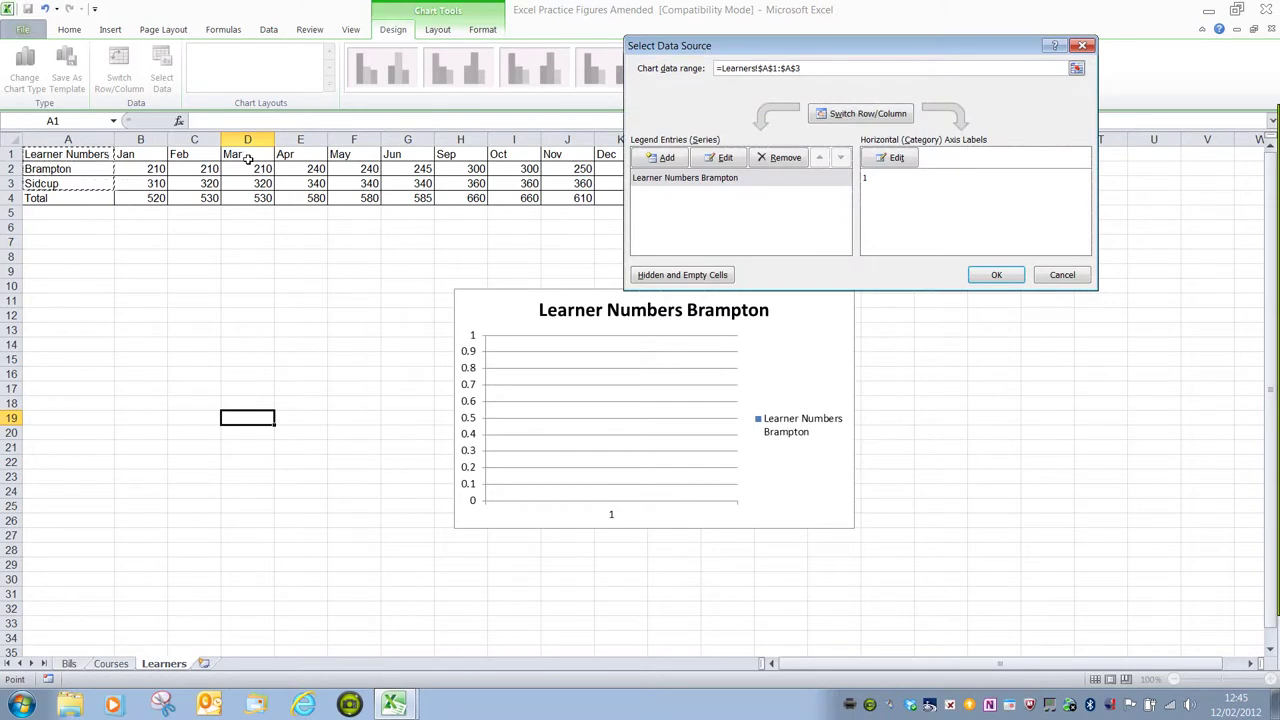
drag(247, 160, 518, 193)
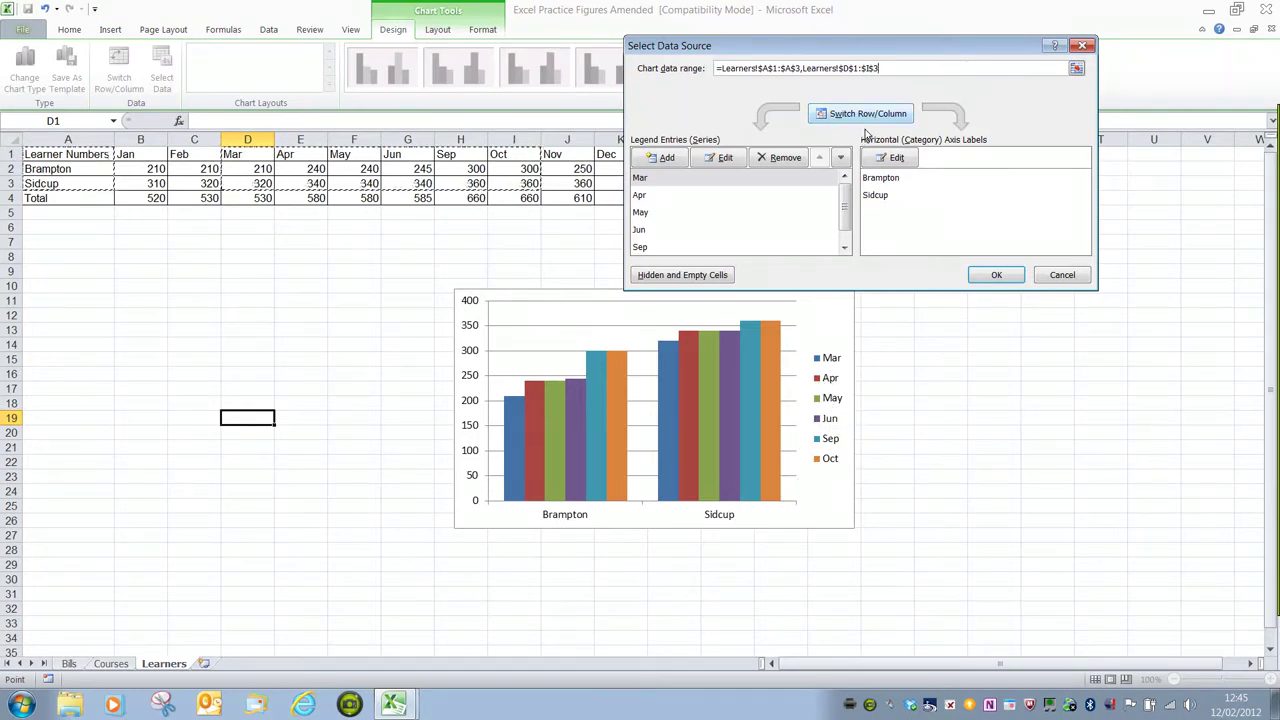
click(864, 127)
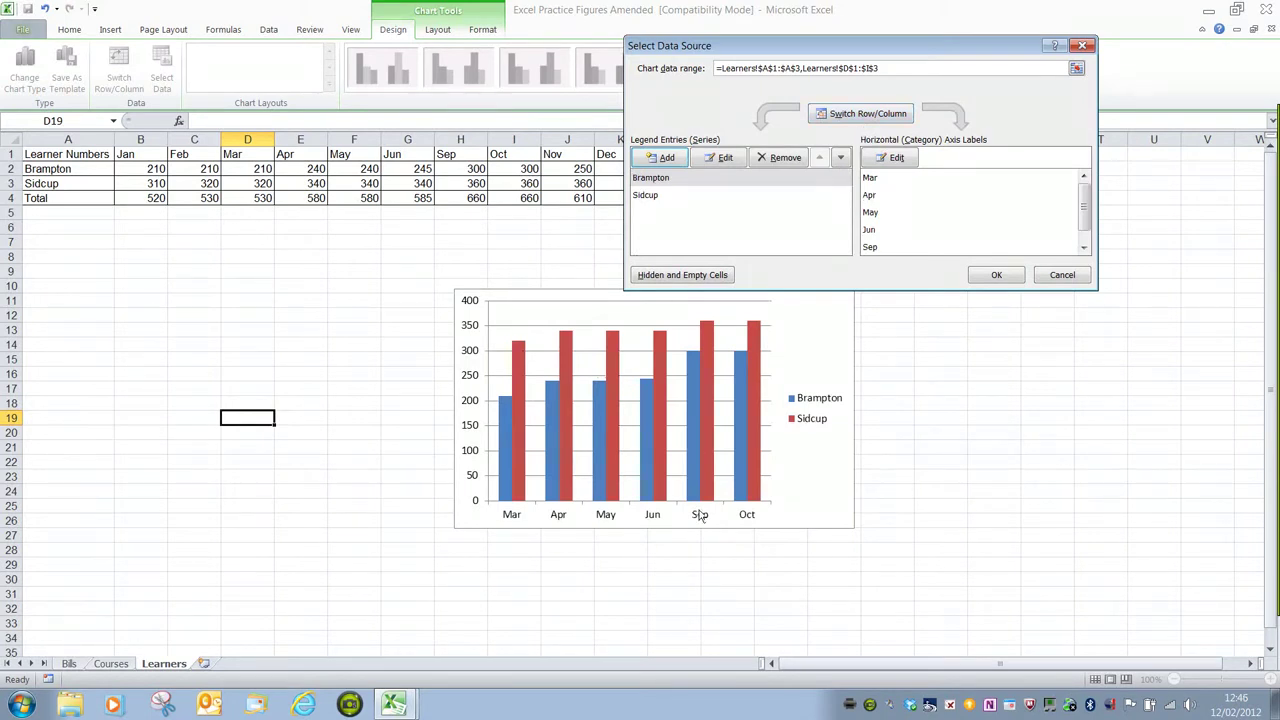
click(858, 114)
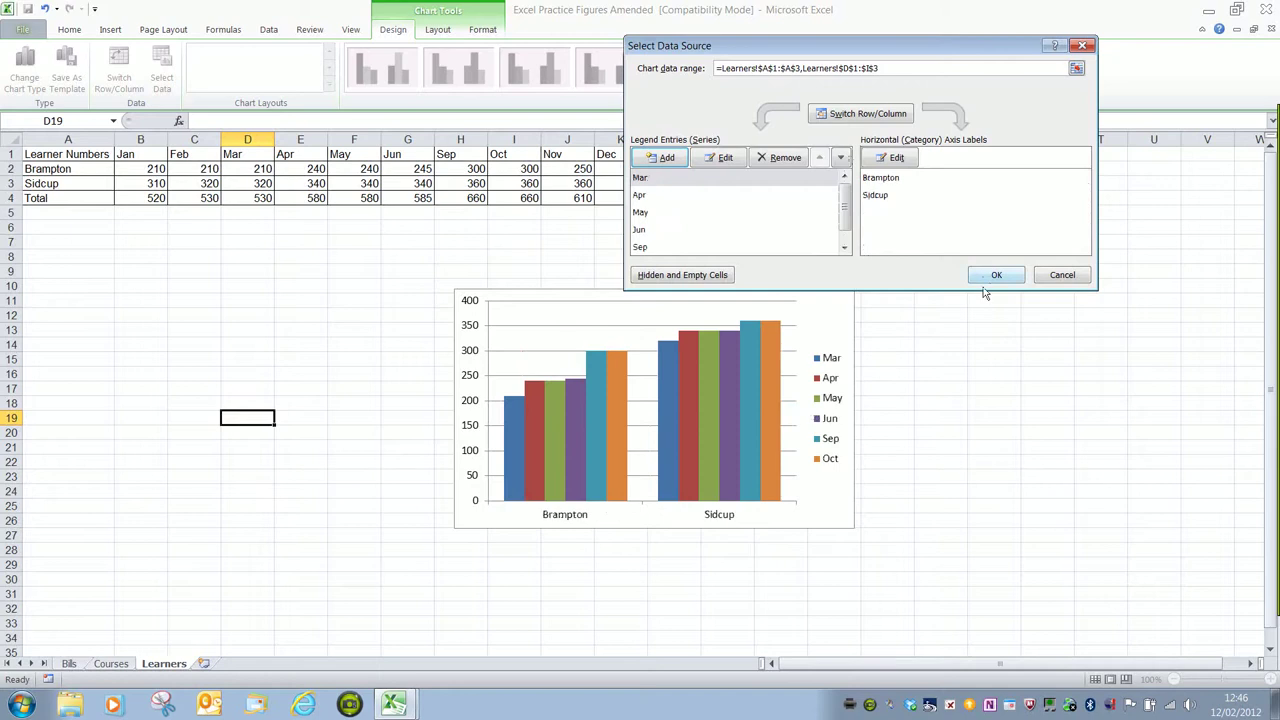
click(992, 278)
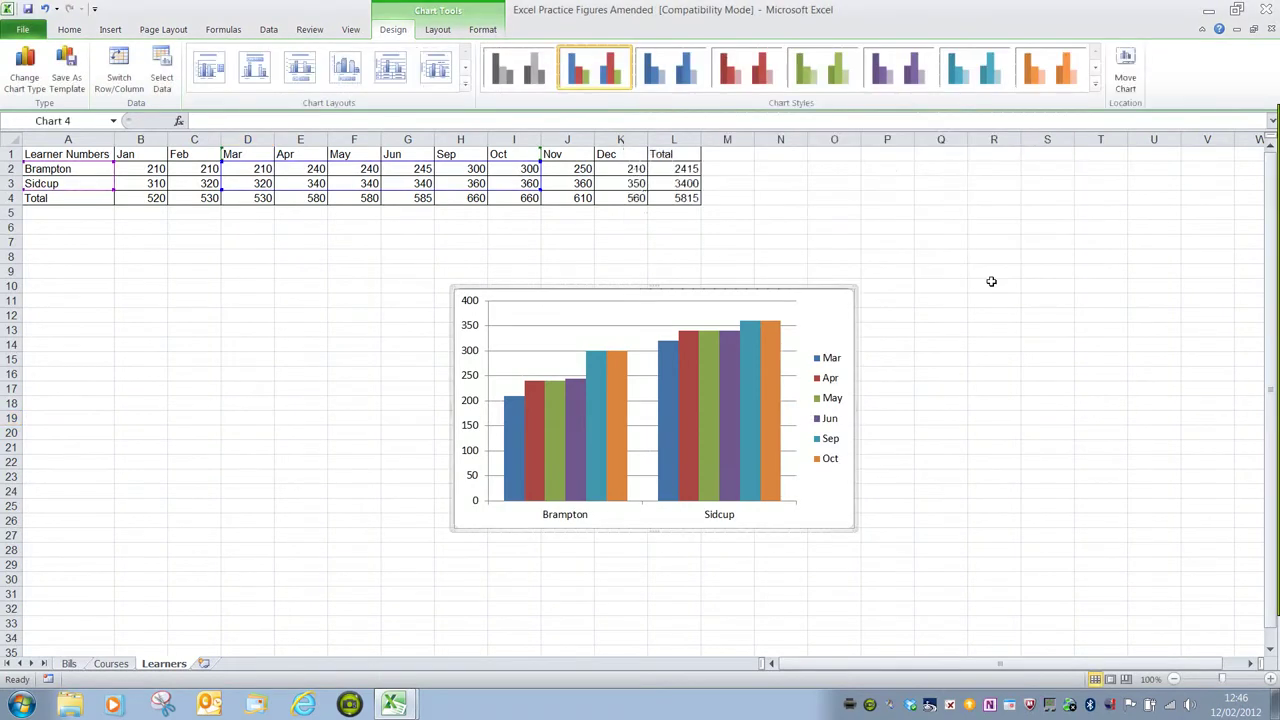
Step: Switch Row/Column to group by month and back by location, then delete the chart
mouse_move(752, 441)
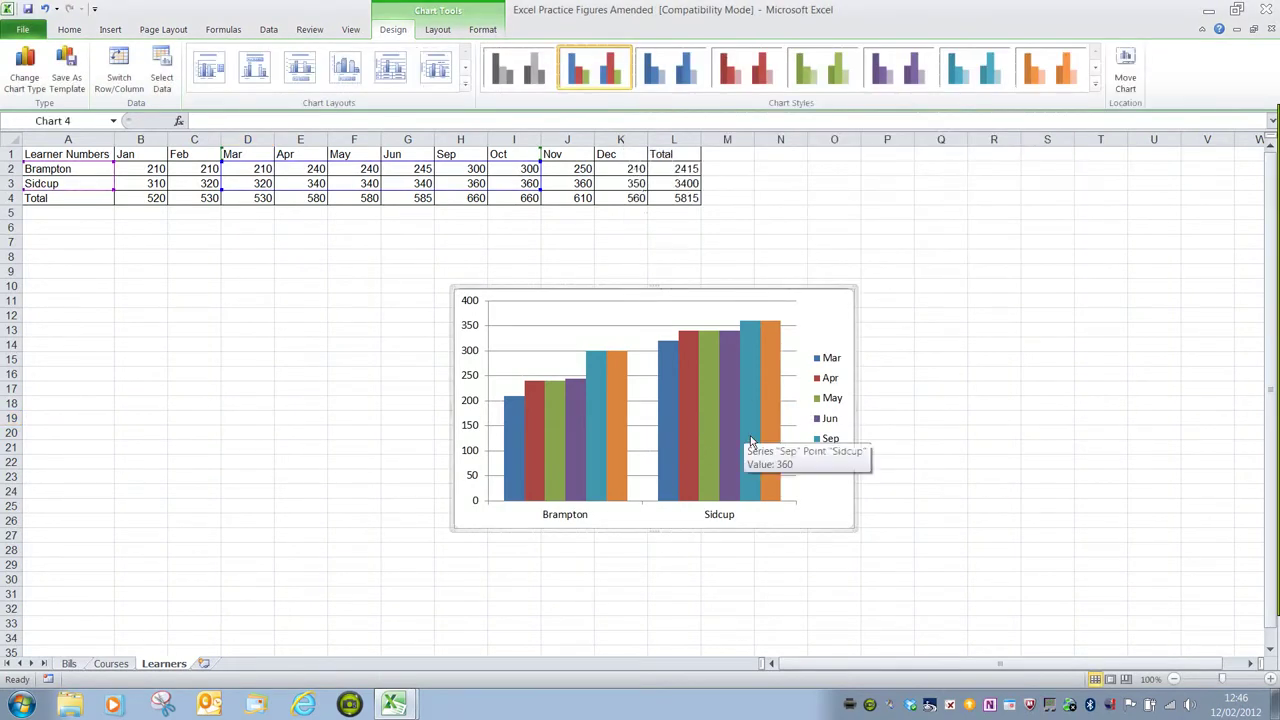
click(118, 82)
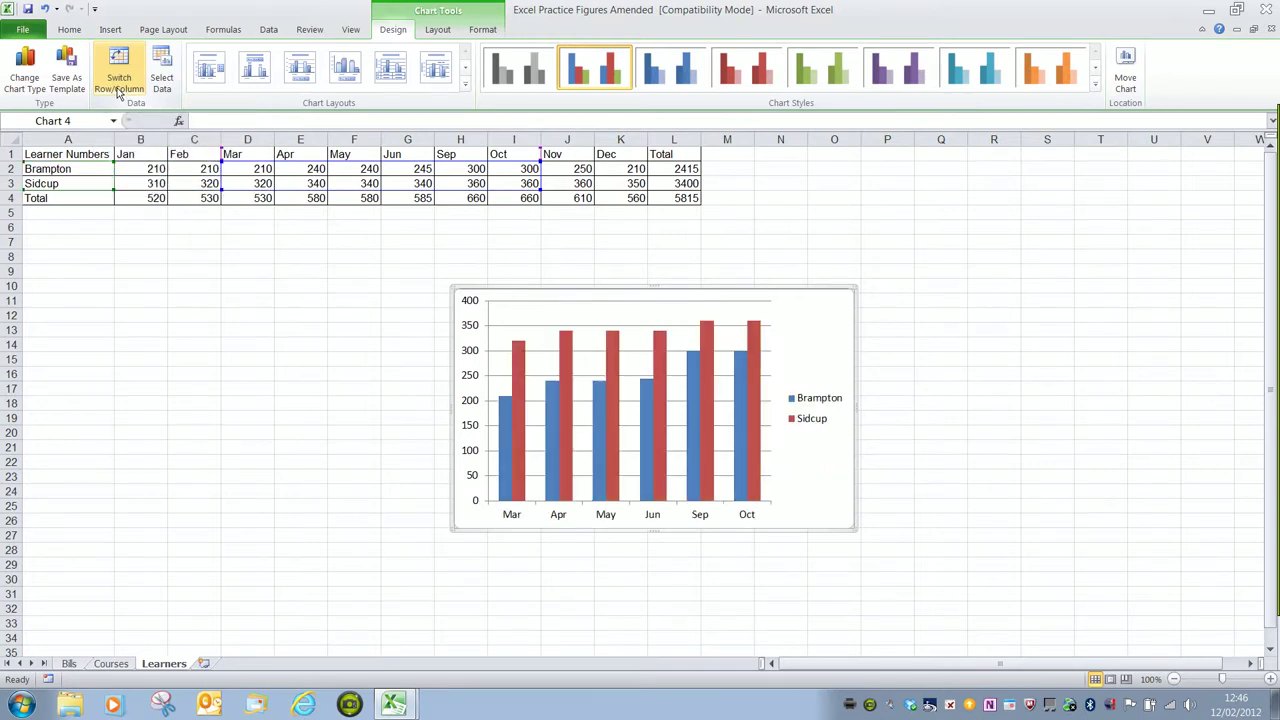
click(118, 85)
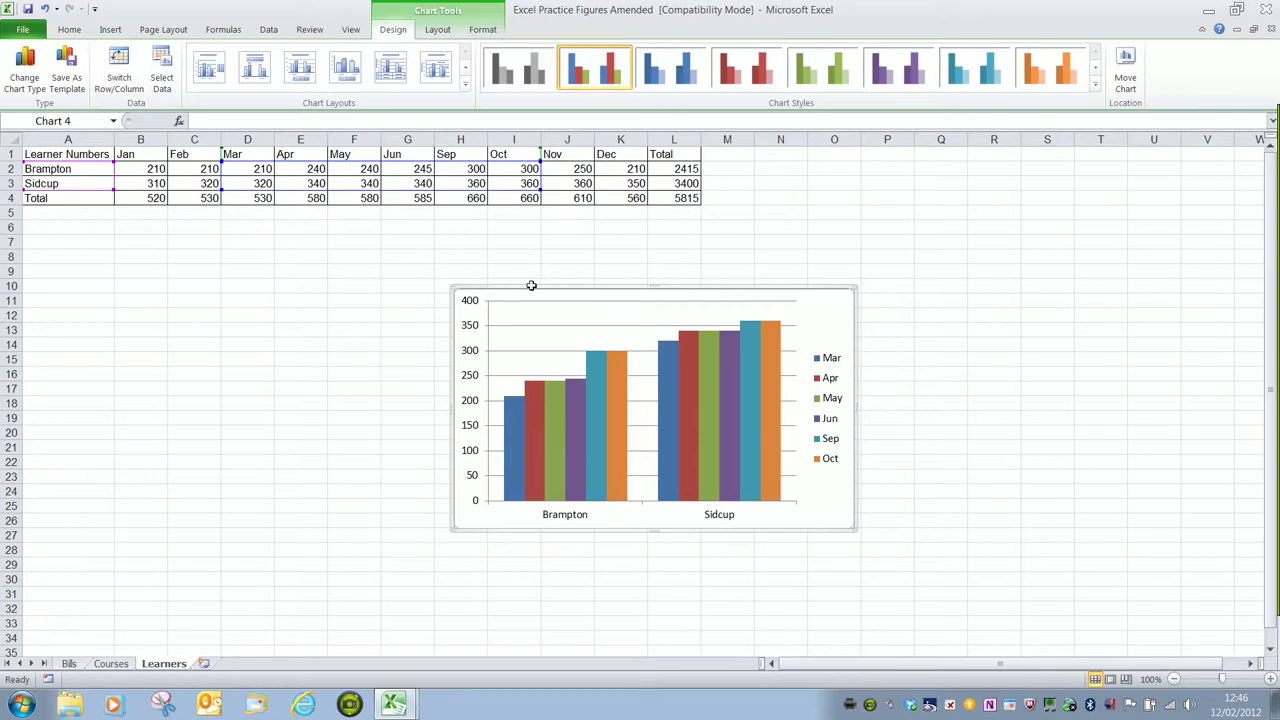
key(Delete)
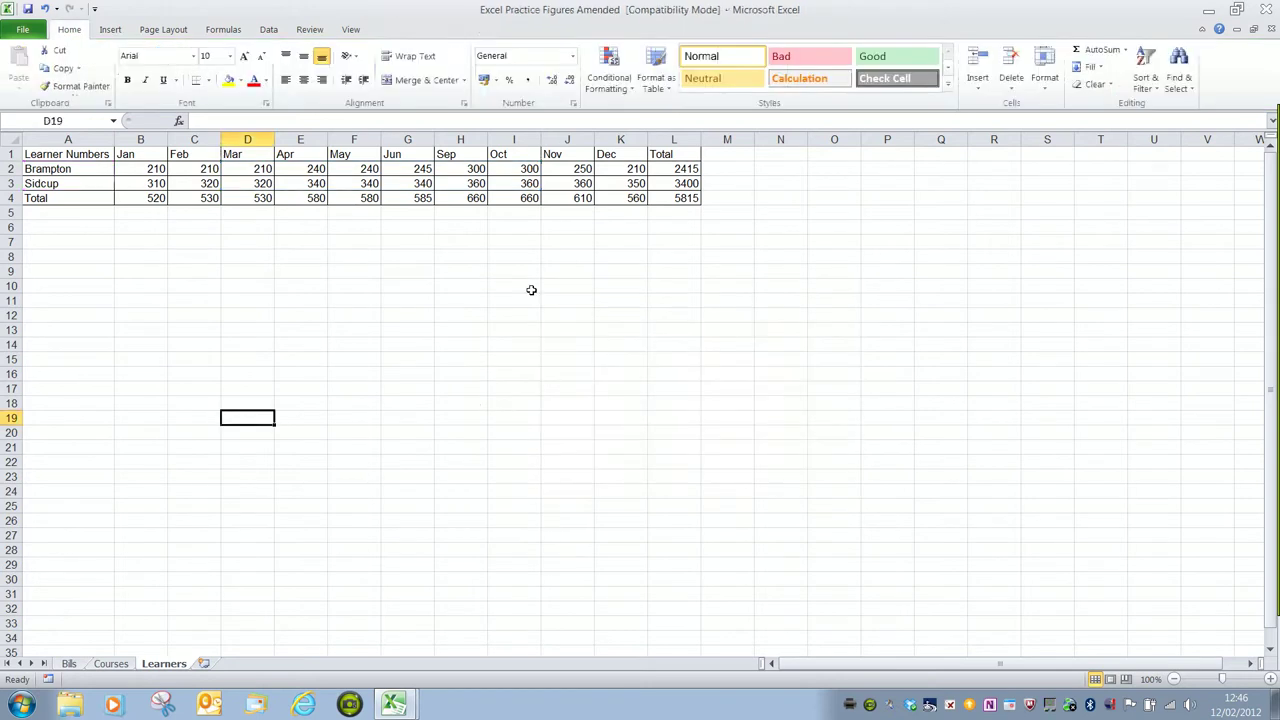
Step: Select A1:A3 plus D1:I3 and insert a Clustered Column chart of Mar–Oct learner numbers
drag(80, 169, 92, 187)
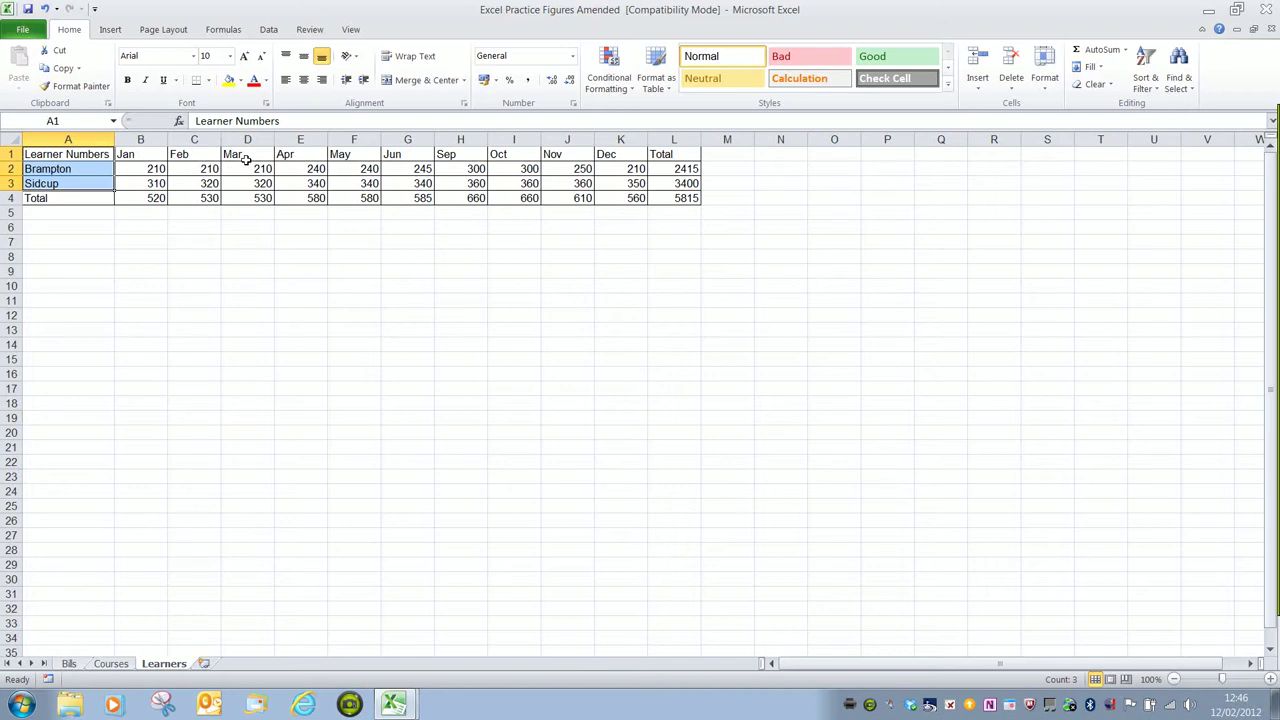
drag(245, 160, 530, 193)
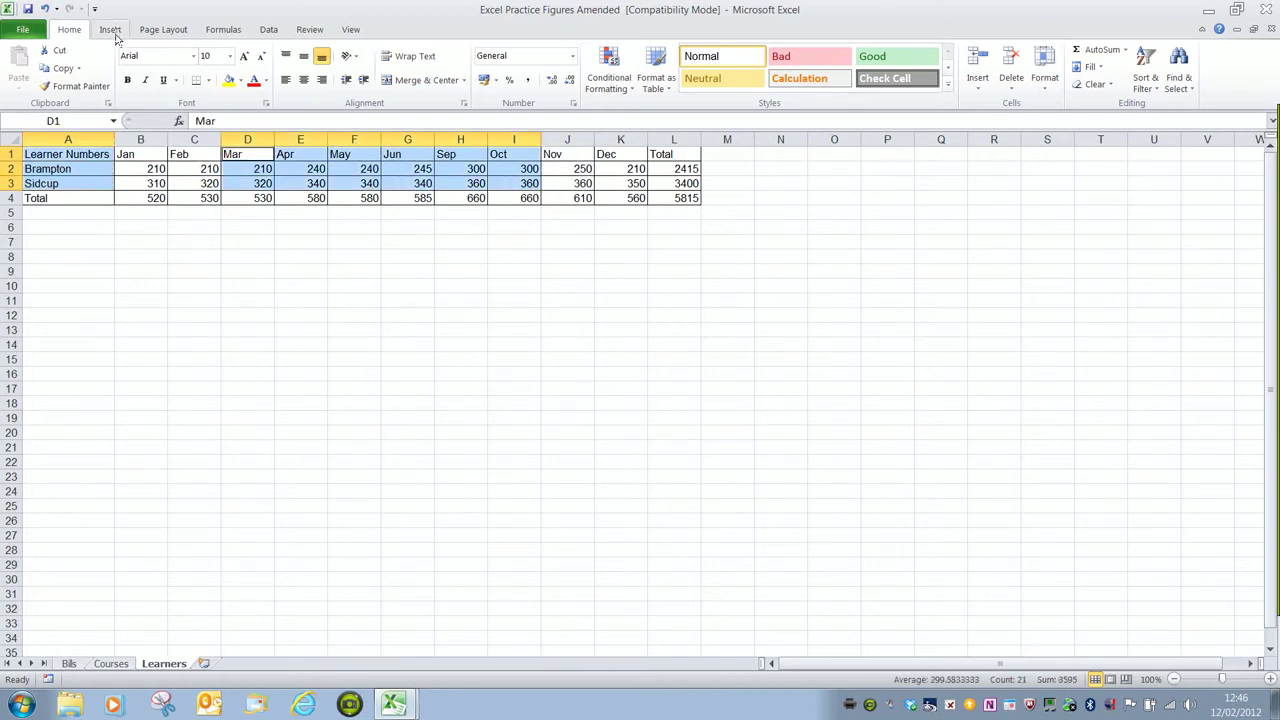
click(110, 29)
click(290, 66)
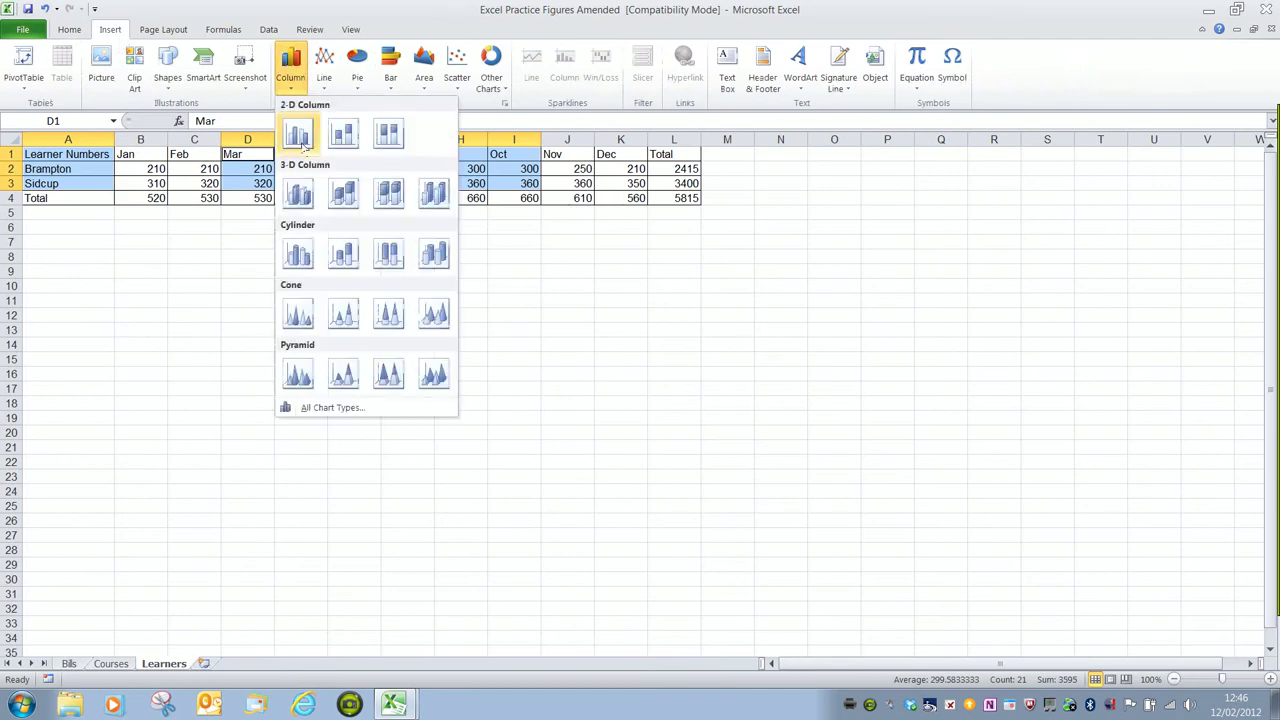
click(303, 148)
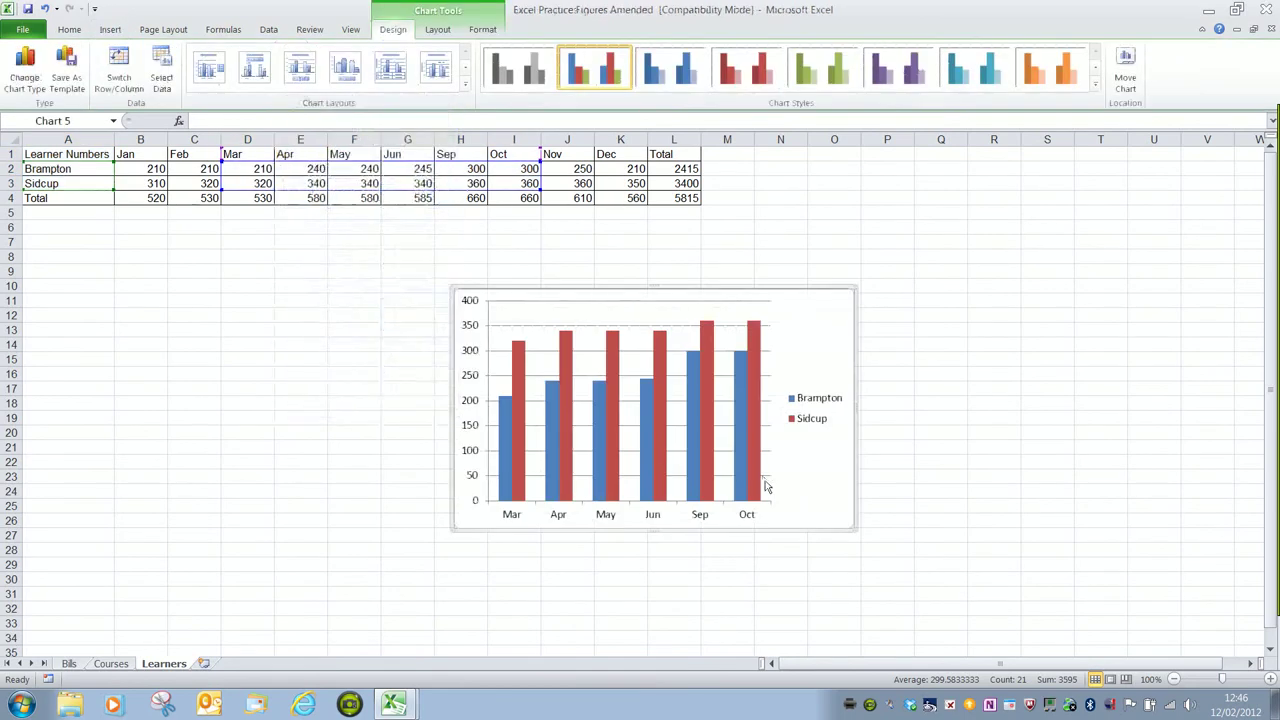